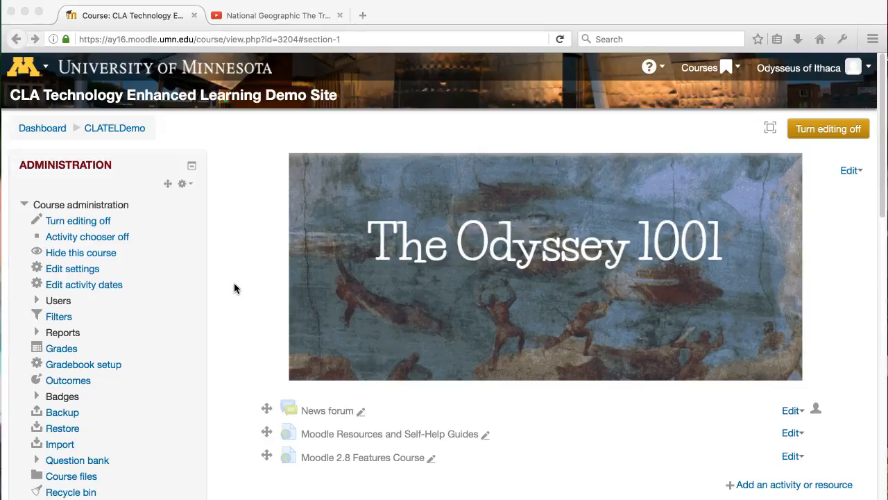
Start adding a Label resource to the Trojan Wars section.
click(235, 355)
scroll(235, 359, down, 5)
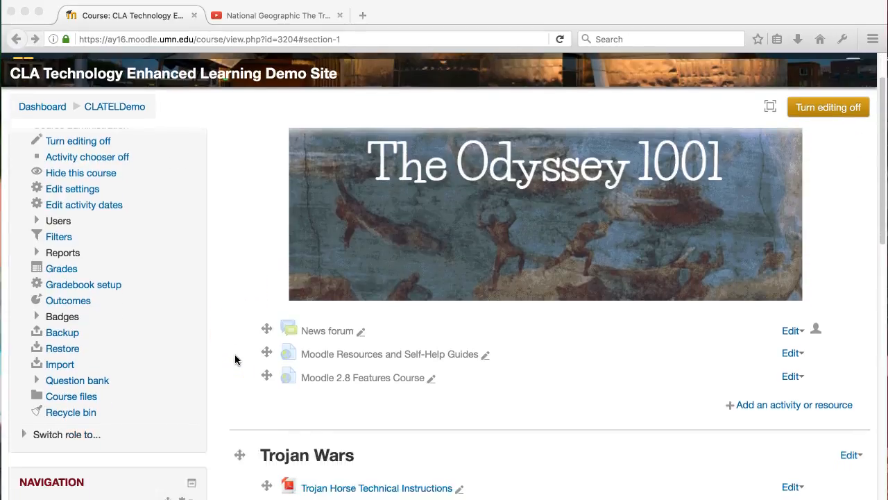
scroll(235, 360, down, 3)
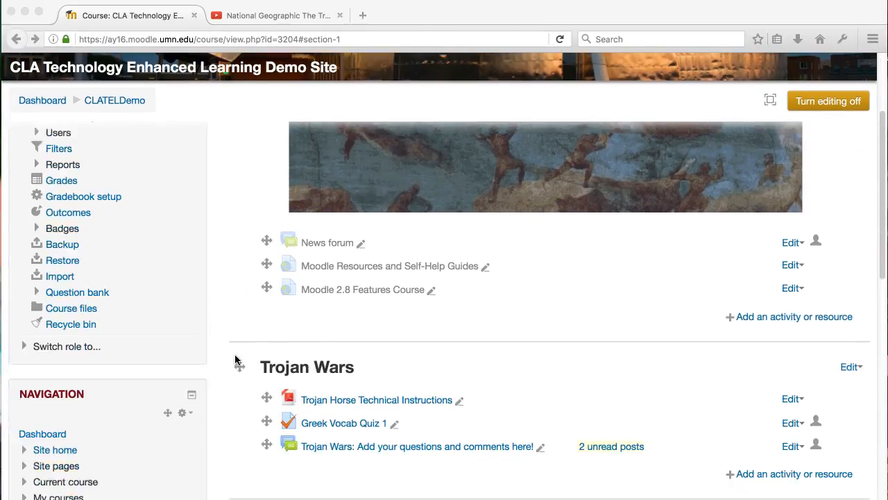
scroll(234, 360, down, 2)
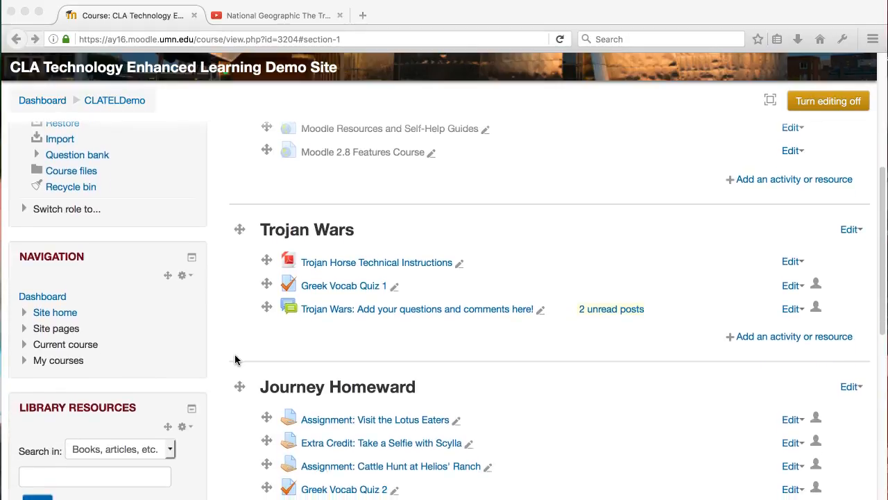
click(361, 334)
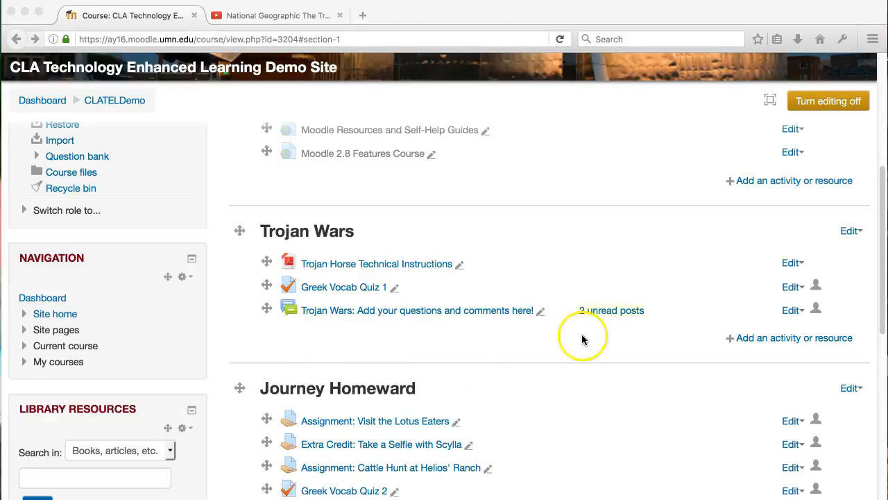
click(766, 337)
scroll(221, 333, down, 10)
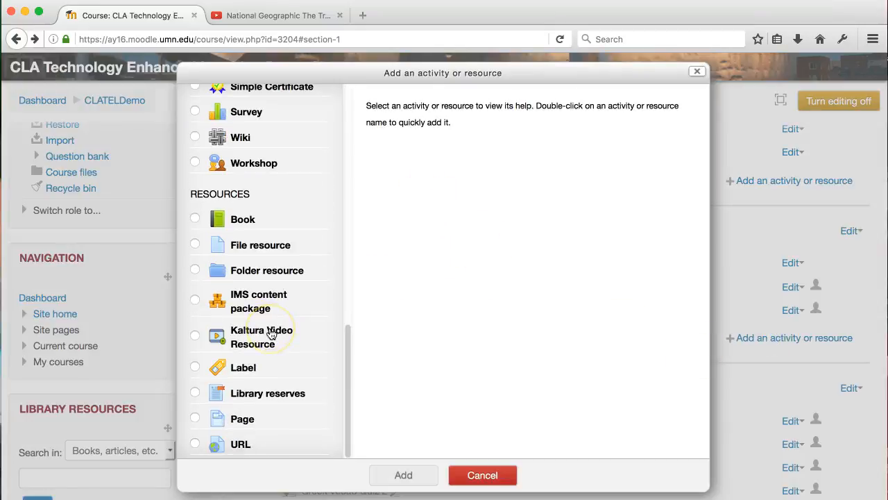
click(196, 367)
click(413, 475)
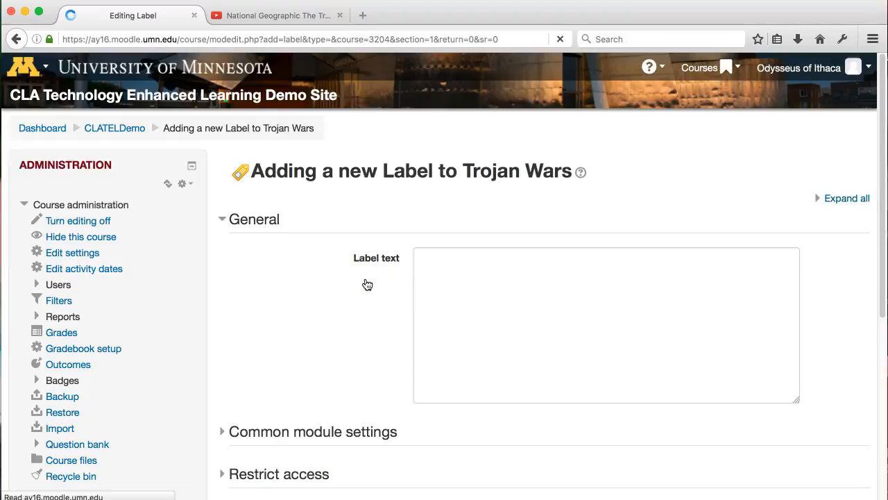
Enter "Helpful resources" as the label text and format it as Heading (medium).
click(445, 350)
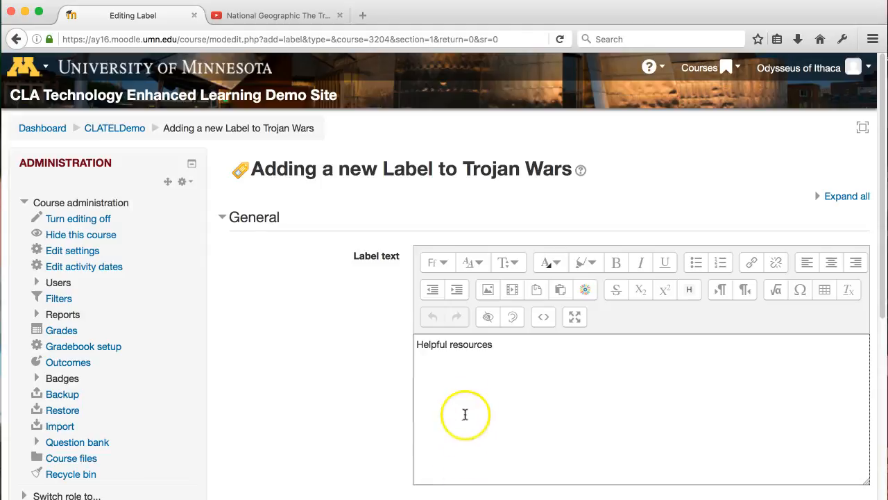
drag(494, 345, 414, 345)
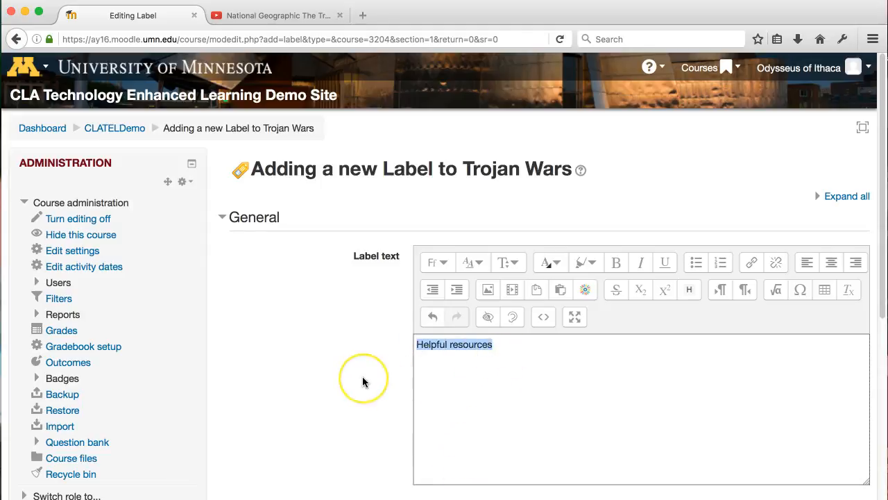
click(484, 263)
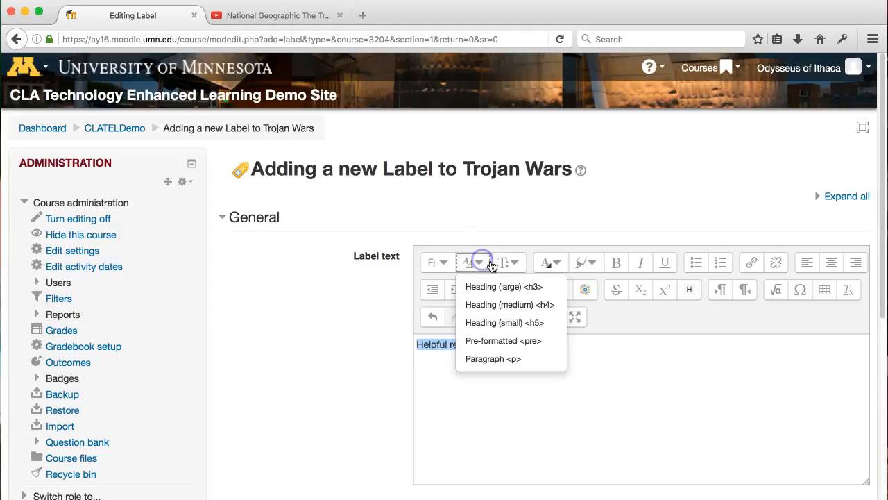
click(516, 305)
scroll(314, 438, down, 1)
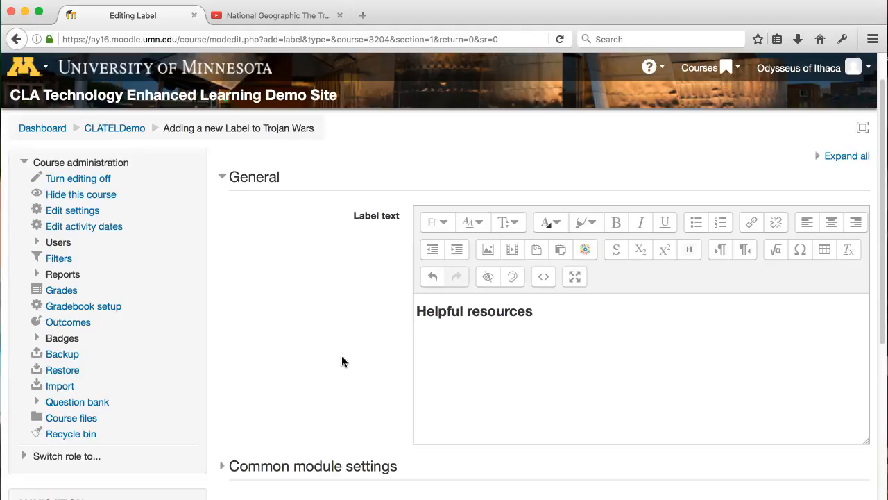
scroll(308, 396, down, 2)
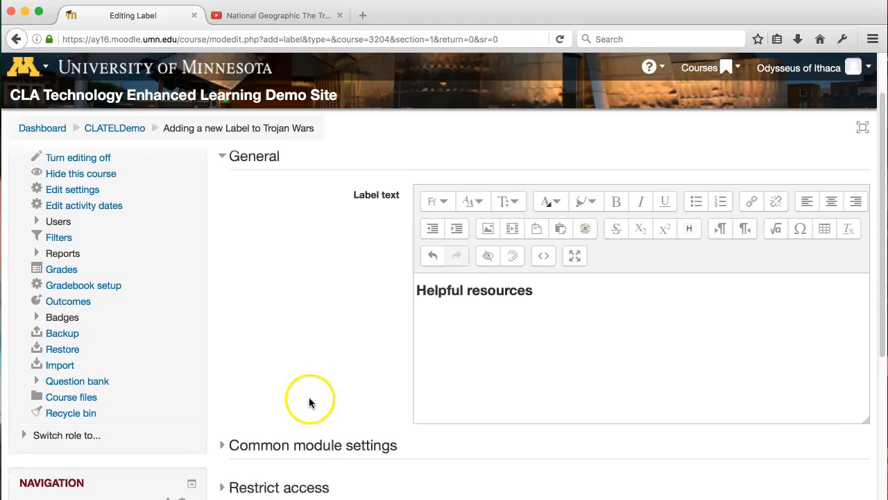
click(478, 193)
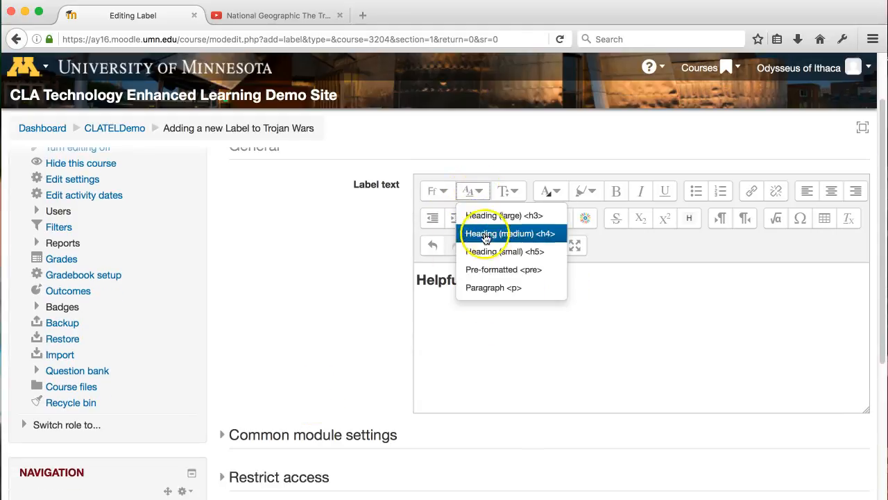
click(343, 283)
Save the new label and return to the course page.
scroll(342, 282, down, 2)
scroll(342, 282, down, 4)
scroll(342, 283, up, 4)
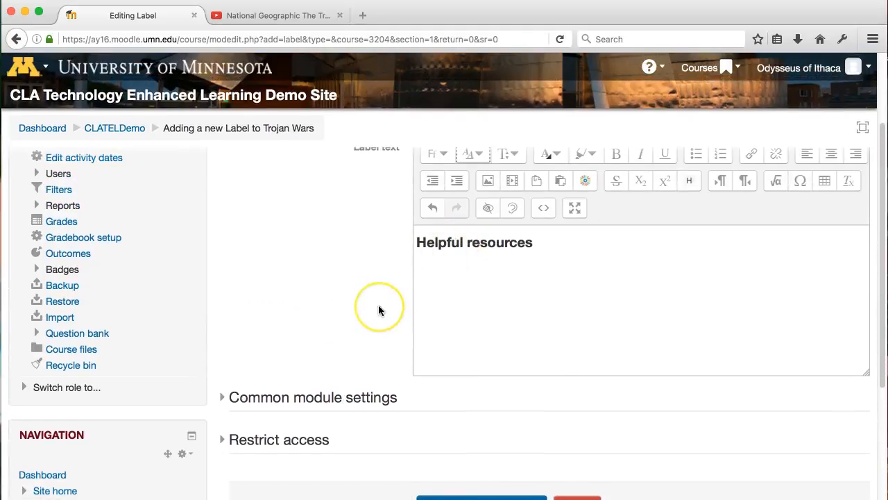
scroll(379, 310, down, 3)
click(447, 416)
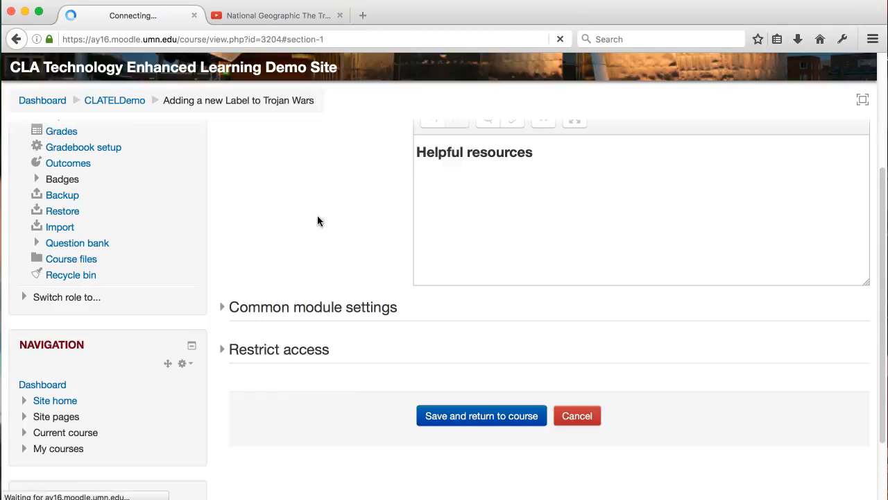
Check the YouTube documentary page, then start adding a URL resource to the Trojan Wars section.
scroll(458, 218, up, 4)
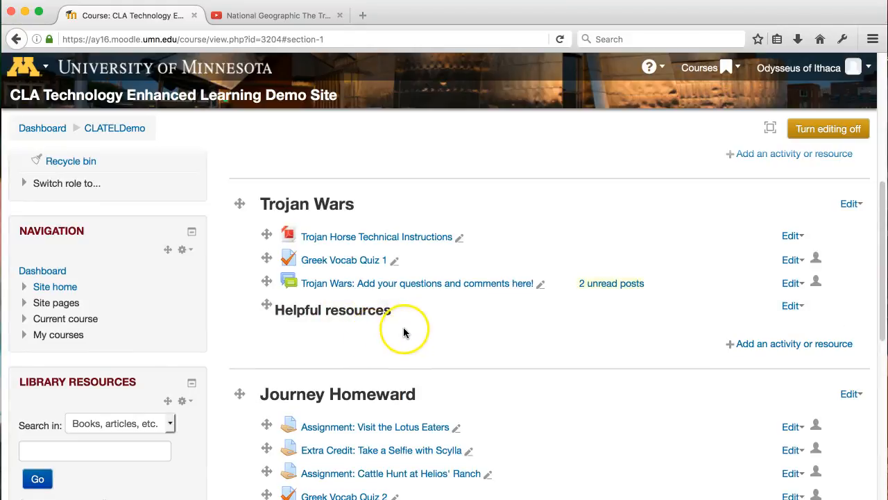
scroll(519, 335, down, 1)
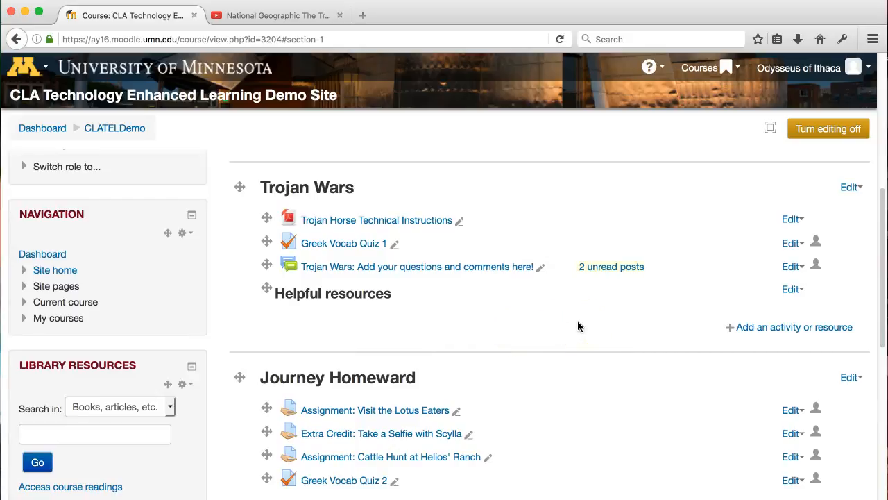
click(285, 15)
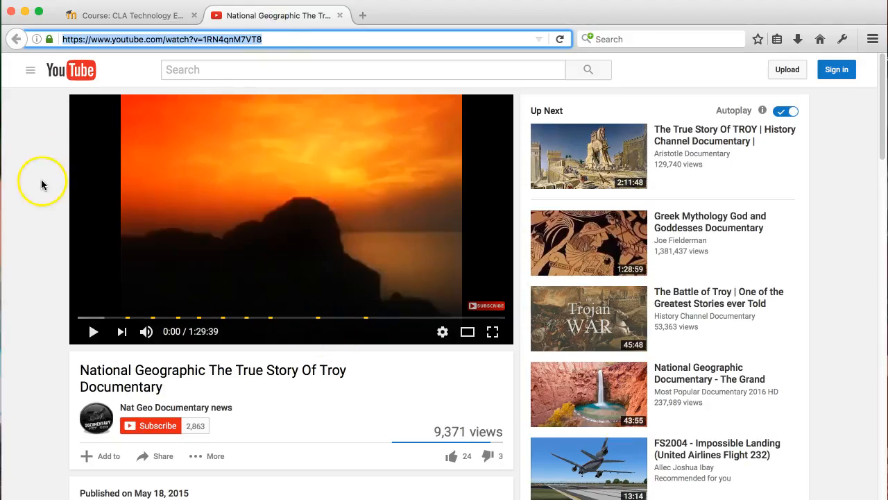
click(104, 18)
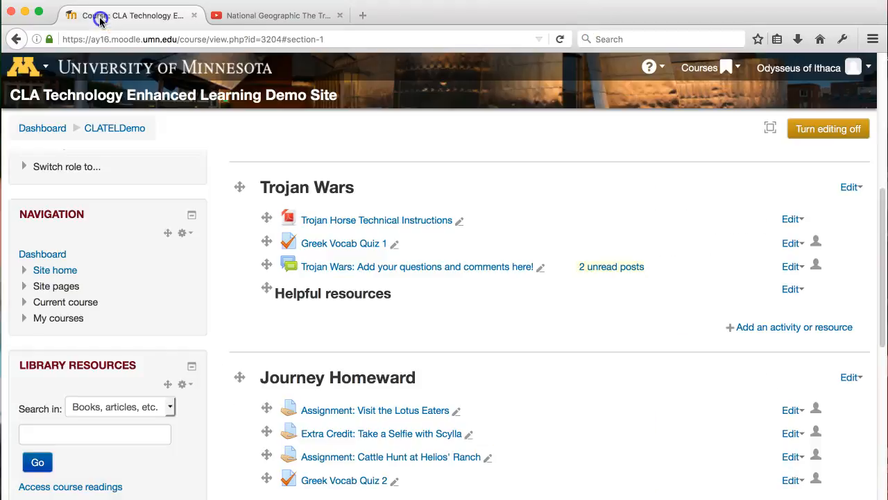
click(777, 328)
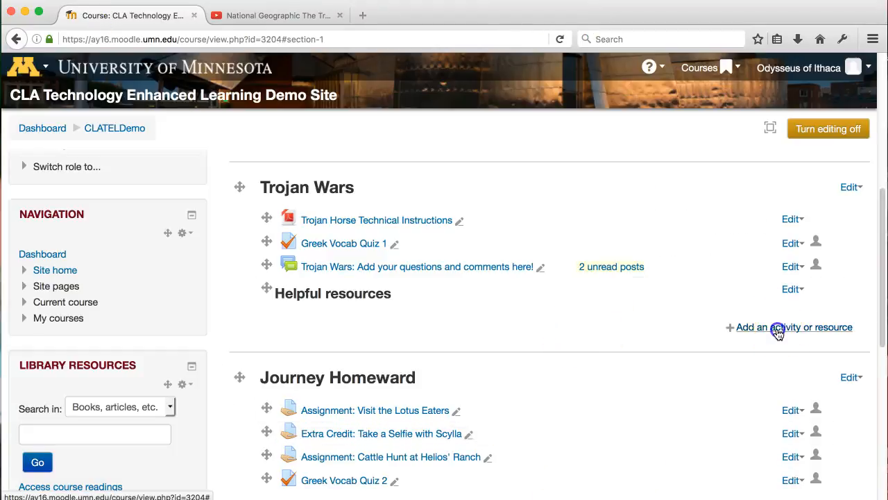
scroll(273, 388, down, 5)
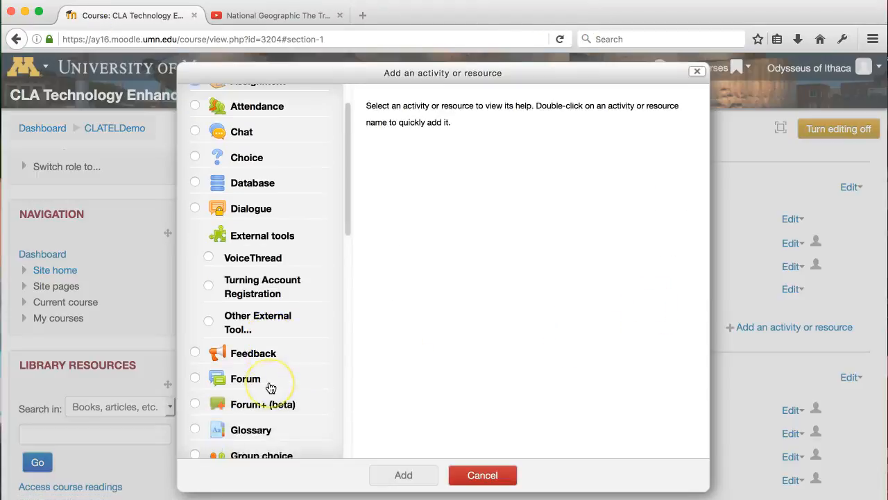
scroll(270, 387, down, 6)
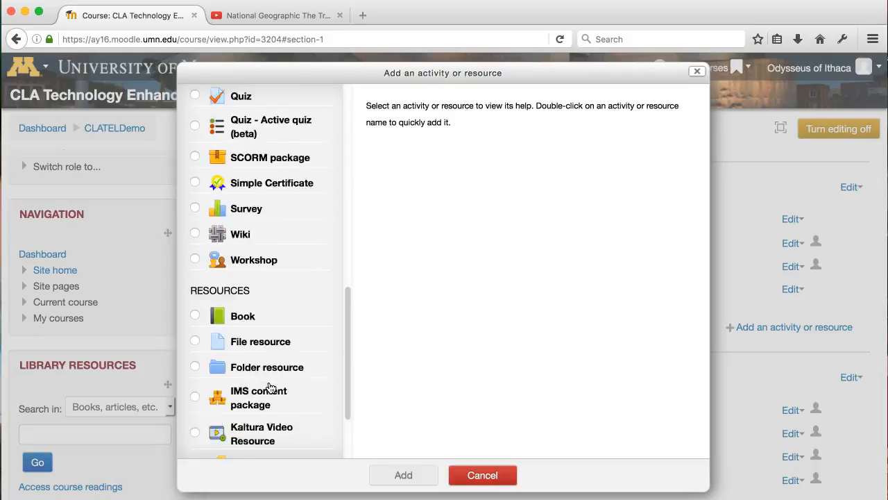
click(270, 385)
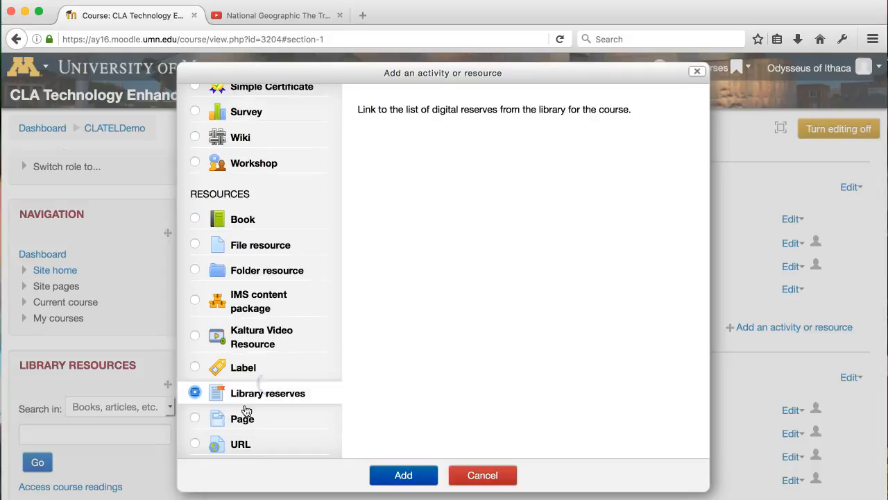
click(208, 444)
click(421, 482)
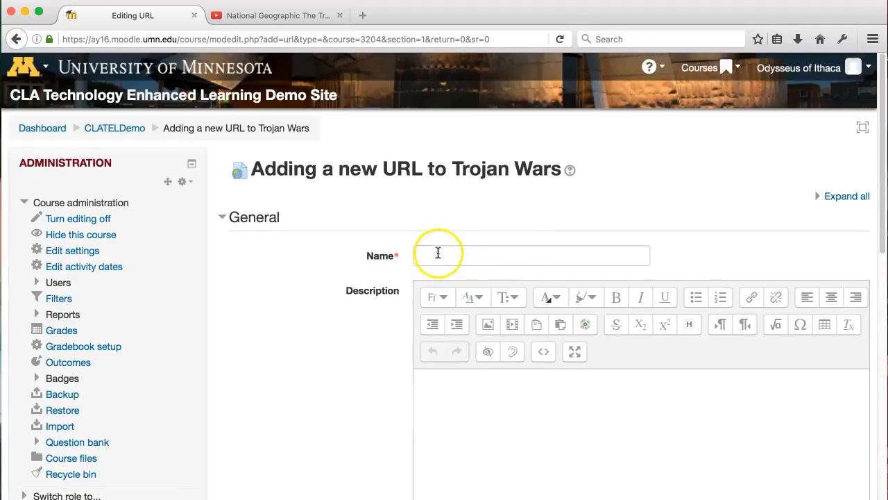
Name the URL resource "National Geographic Video [YouTube]".
click(437, 253)
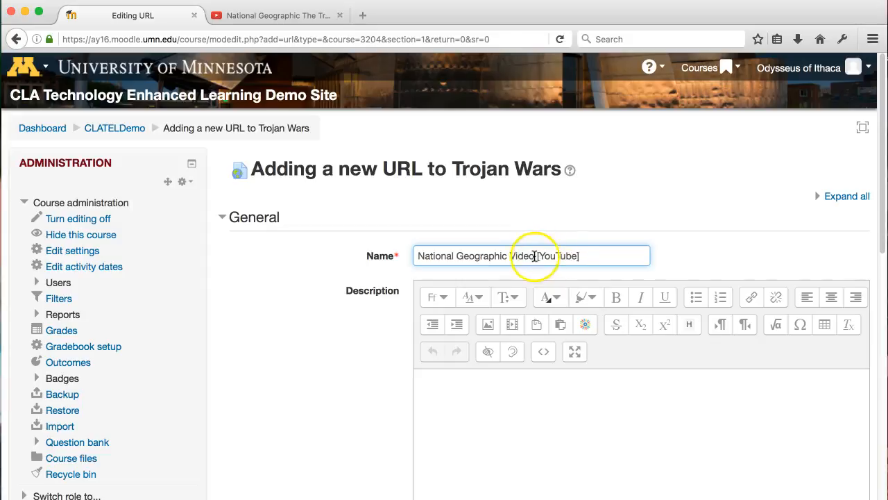
scroll(355, 401, down, 5)
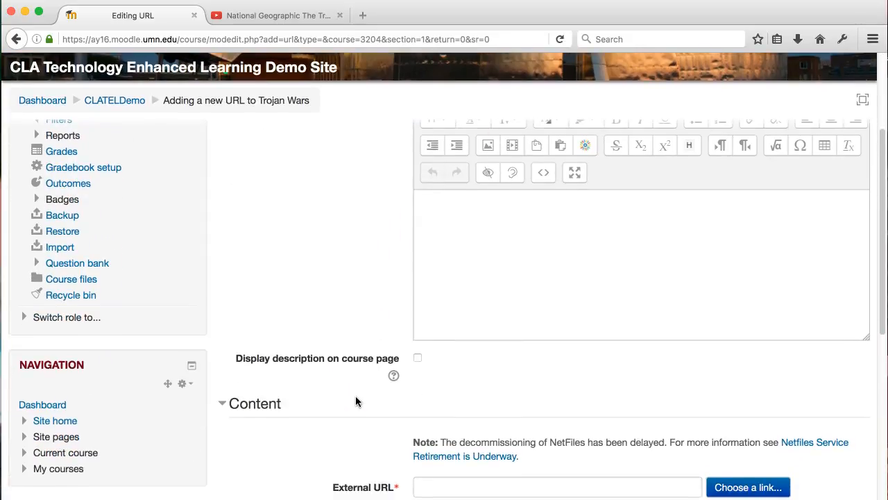
scroll(355, 401, down, 4)
scroll(357, 400, up, 9)
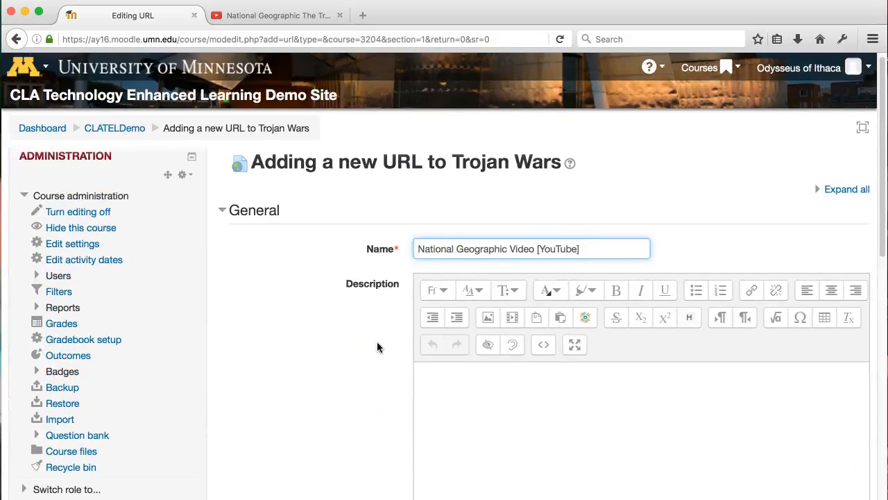
scroll(376, 341, down, 1)
scroll(354, 360, down, 8)
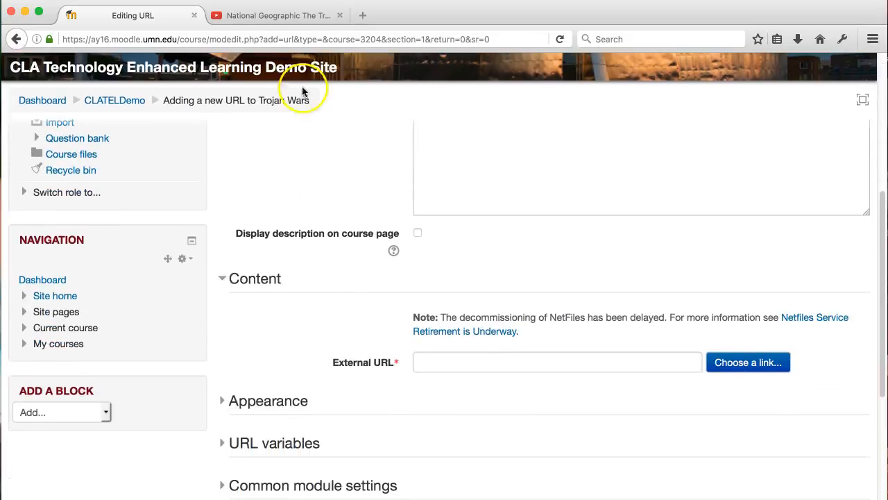
Copy the web address of the National Geographic True Story of Troy video on YouTube.
click(260, 16)
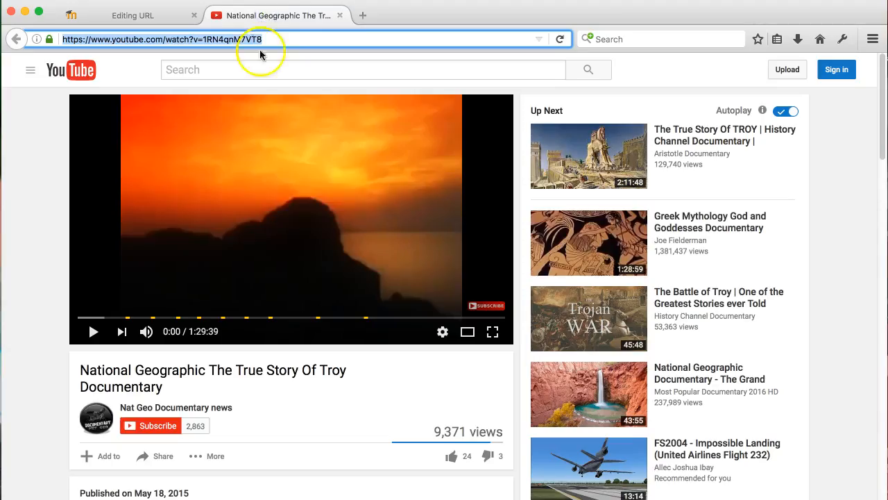
click(233, 40)
double_click(233, 39)
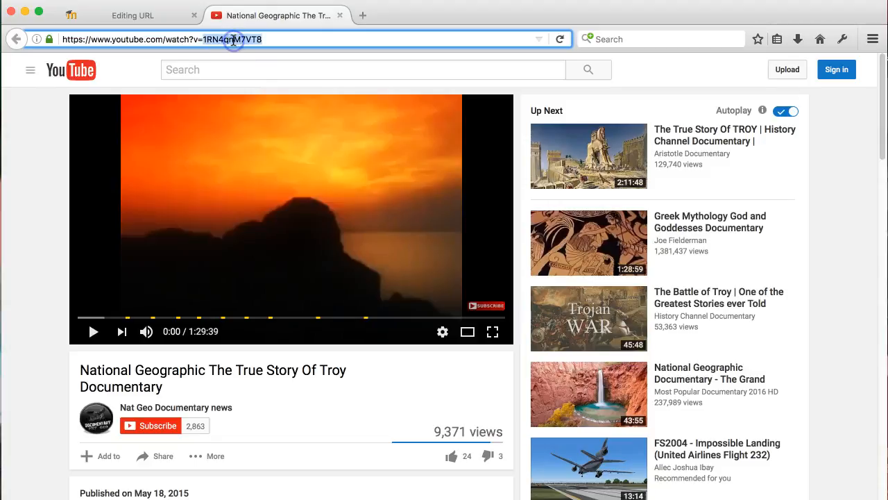
triple_click(233, 39)
right_click(233, 40)
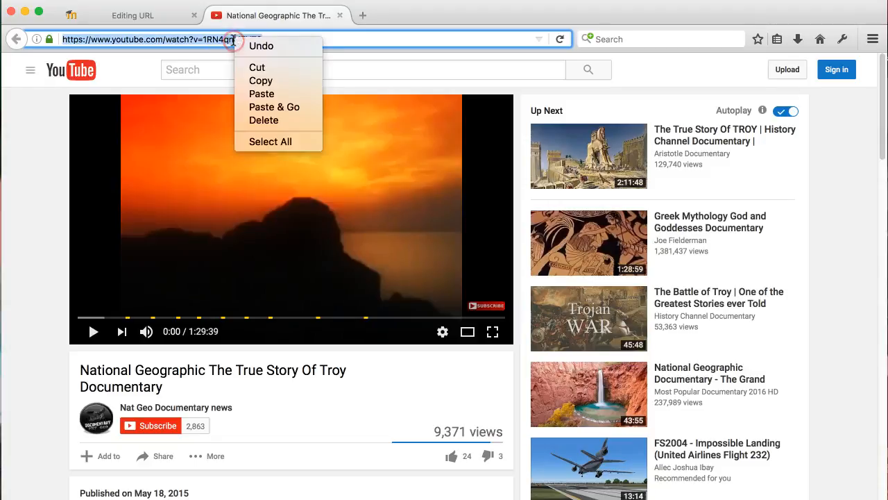
click(270, 79)
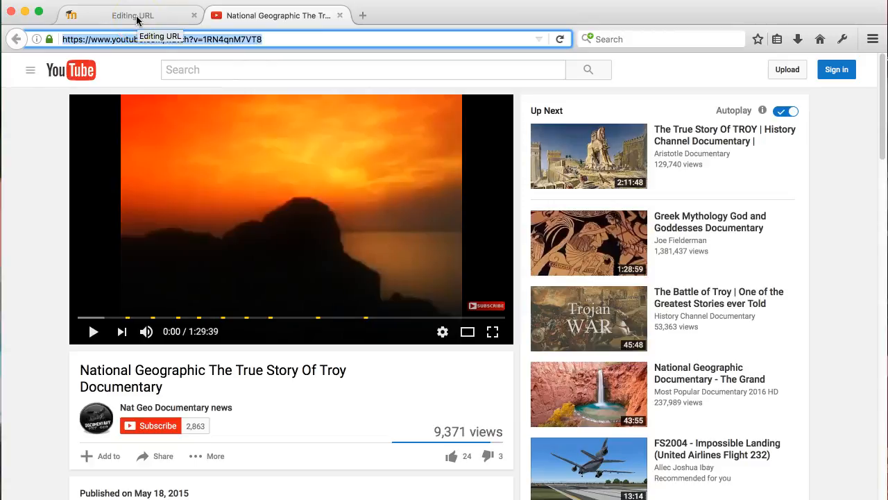
click(137, 19)
click(442, 362)
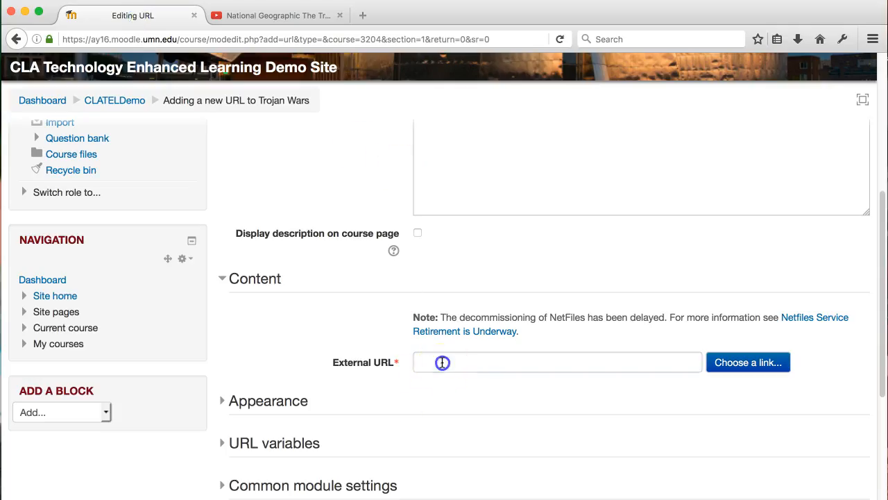
right_click(441, 362)
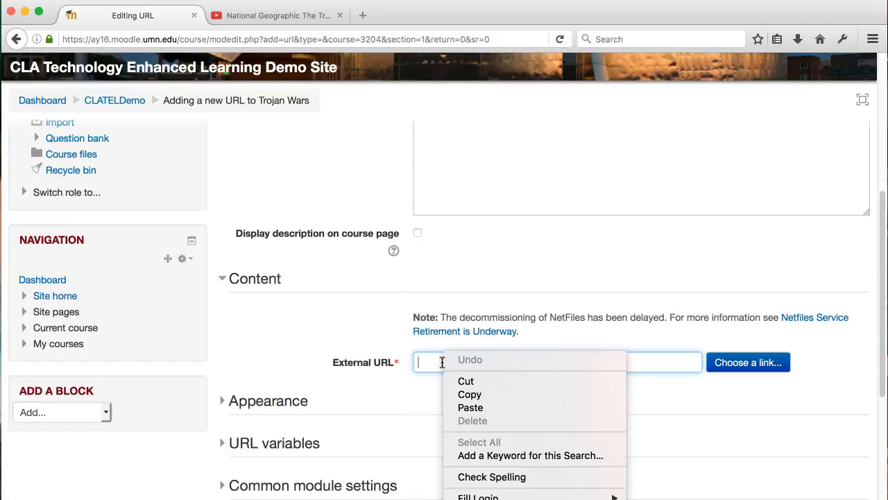
click(467, 415)
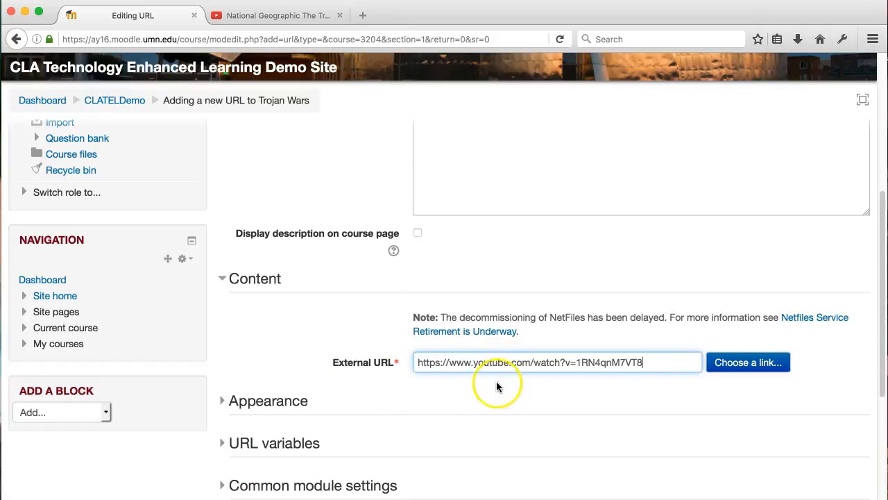
scroll(498, 388, down, 5)
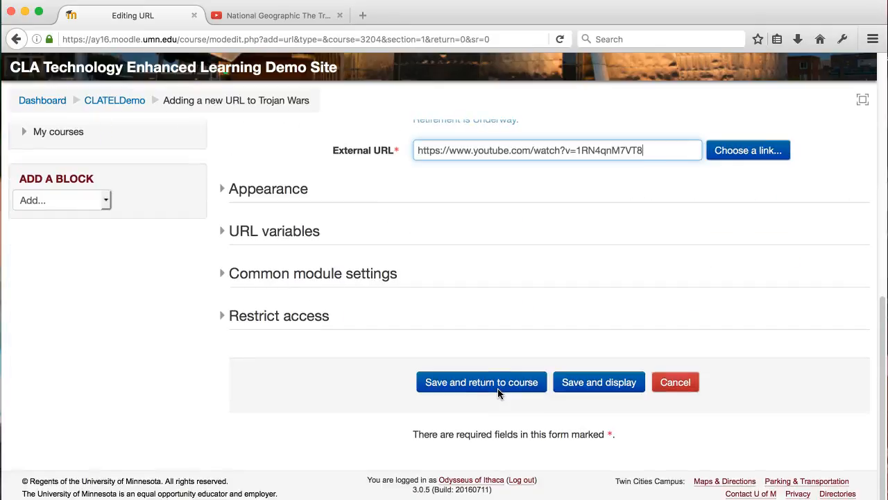
Save the new URL resource, return to the course, and check the Trojan Wars section.
click(476, 381)
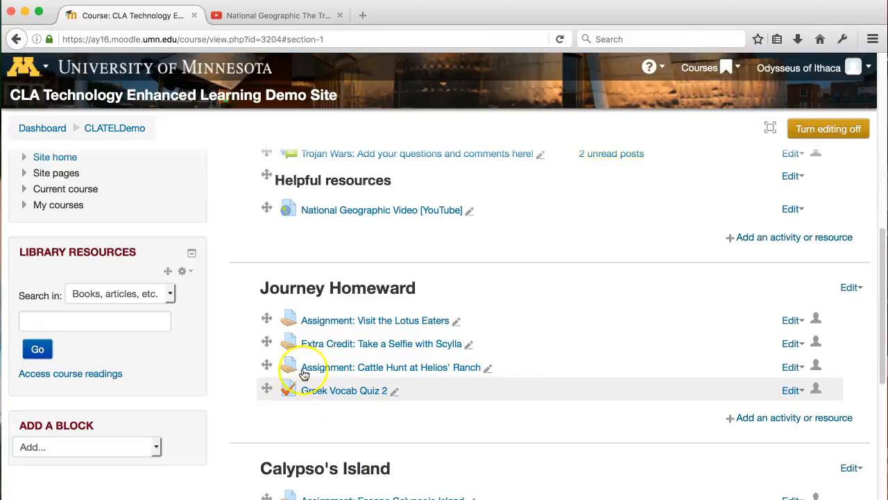
scroll(389, 233, up, 2)
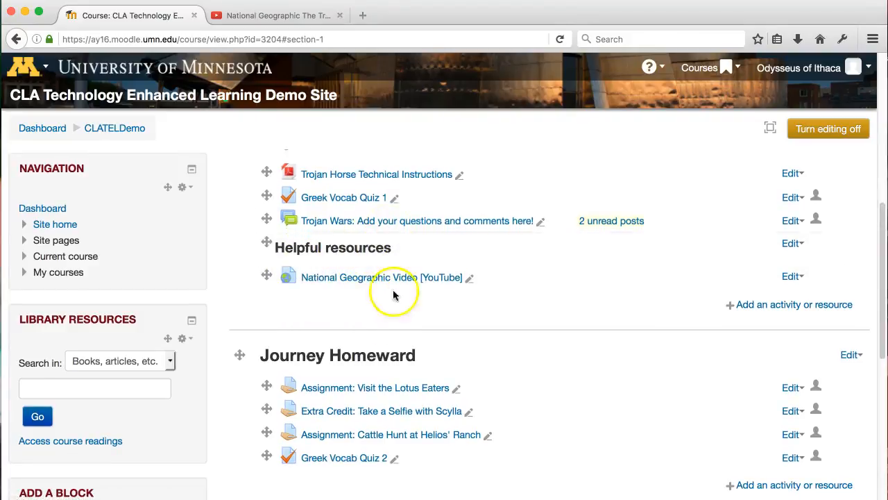
scroll(375, 314, up, 1)
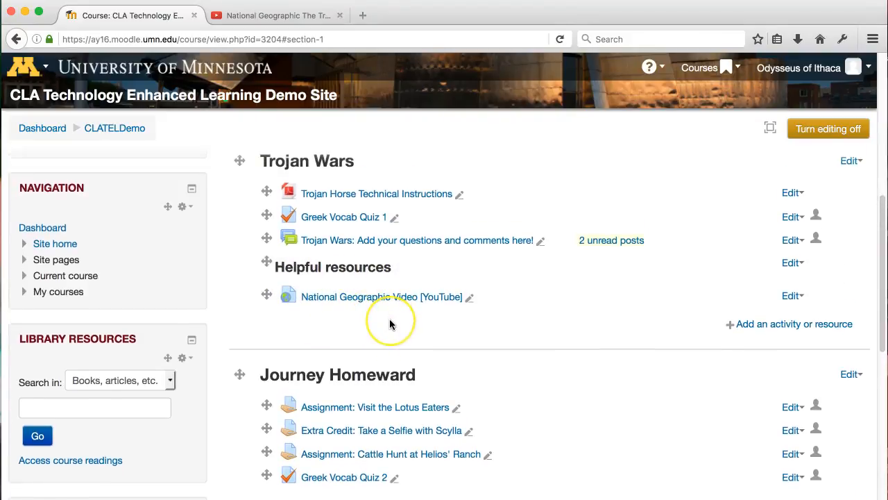
scroll(390, 320, down, 1)
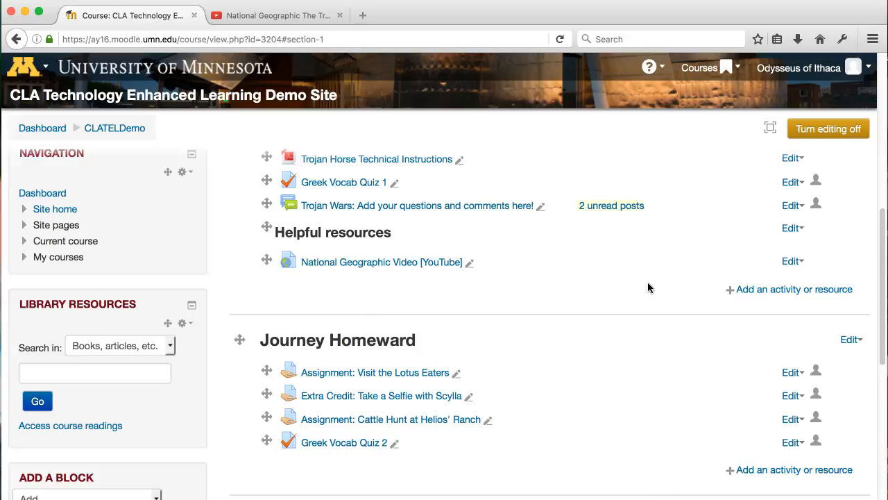
Start adding a File resource to the Trojan Wars section and name it "Helpful file".
click(741, 289)
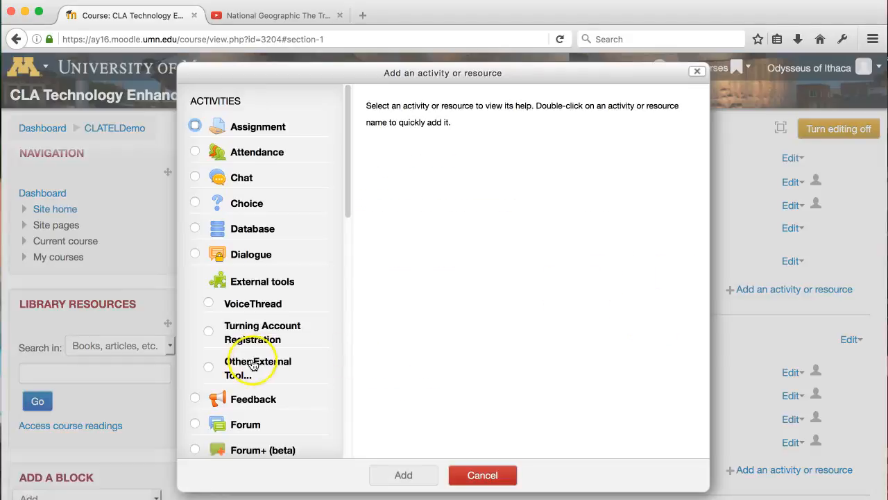
scroll(305, 358, down, 10)
scroll(302, 360, down, 2)
click(244, 244)
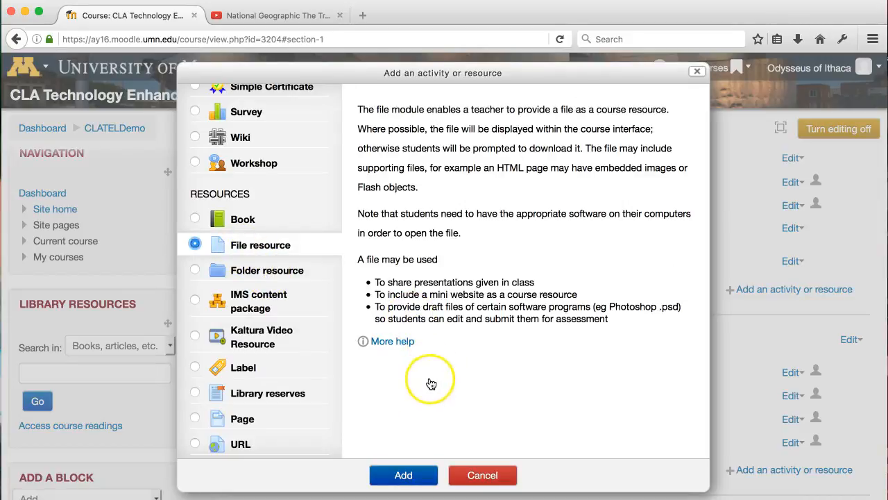
click(398, 477)
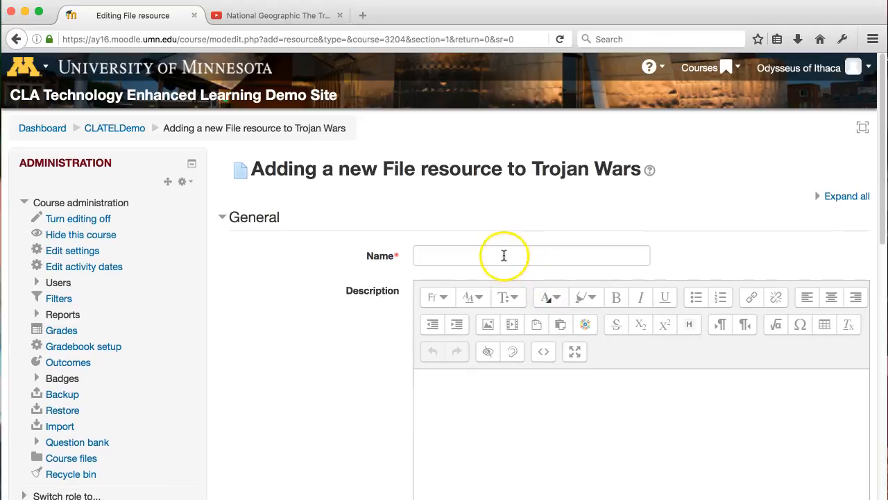
click(504, 255)
text(Helpful file)
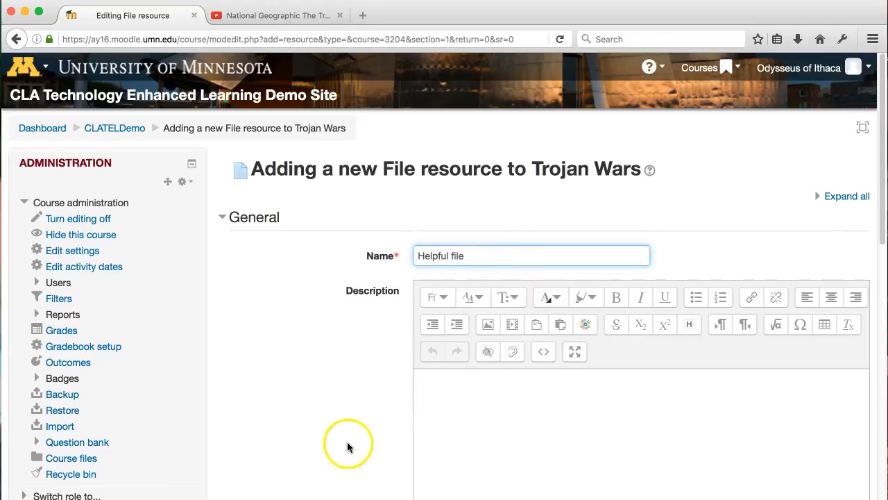
Upload the Chronicle-IDs PDF as the content of the file resource, then save it and return to the course.
scroll(340, 447, down, 5)
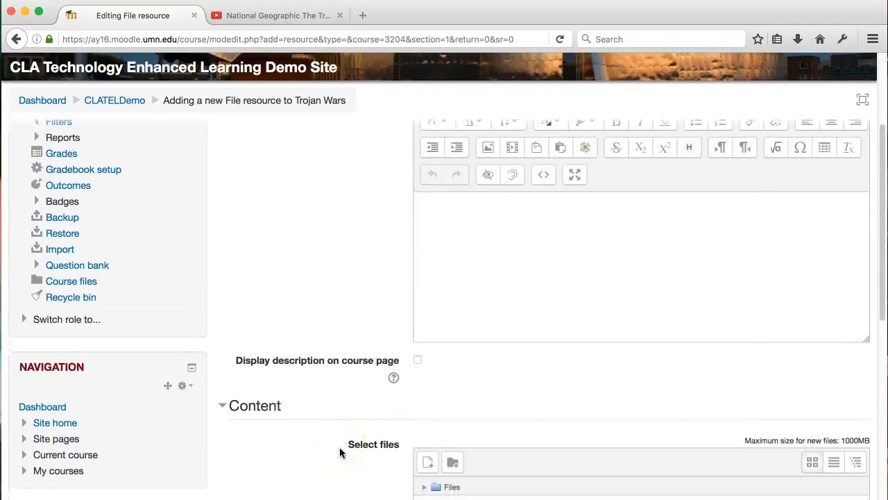
scroll(339, 452, down, 1)
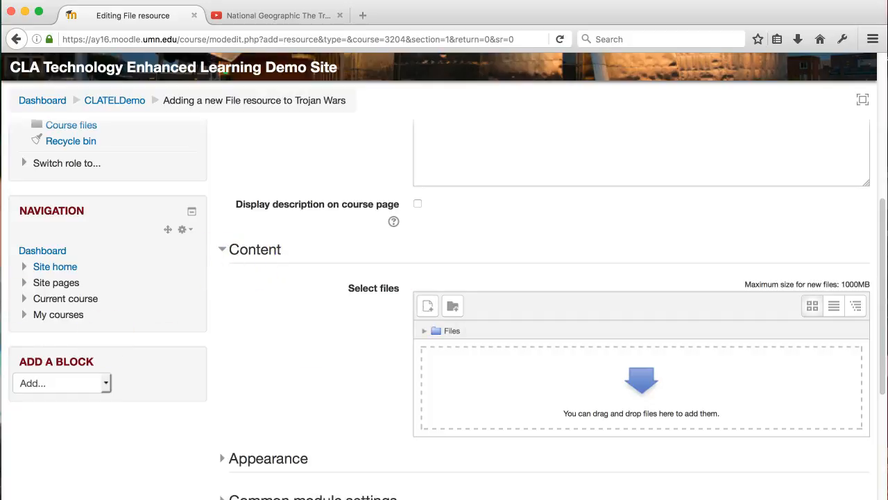
drag(0, 403, 496, 397)
scroll(274, 420, down, 4)
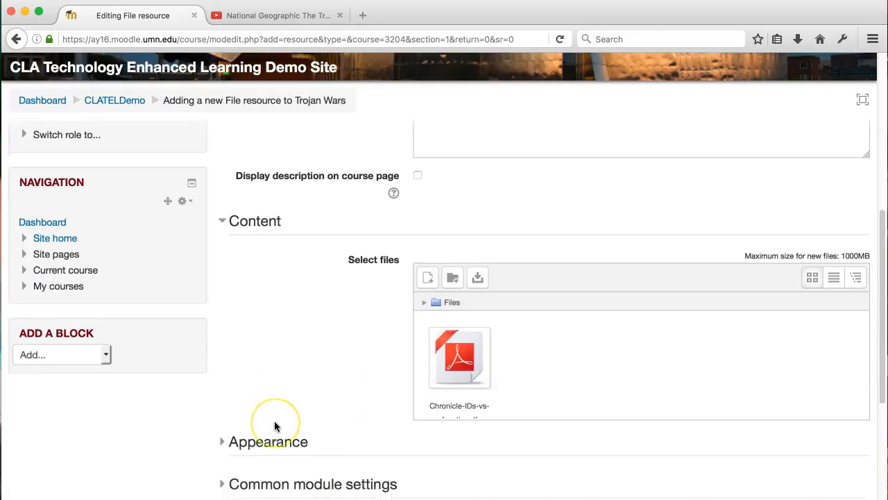
scroll(274, 420, down, 2)
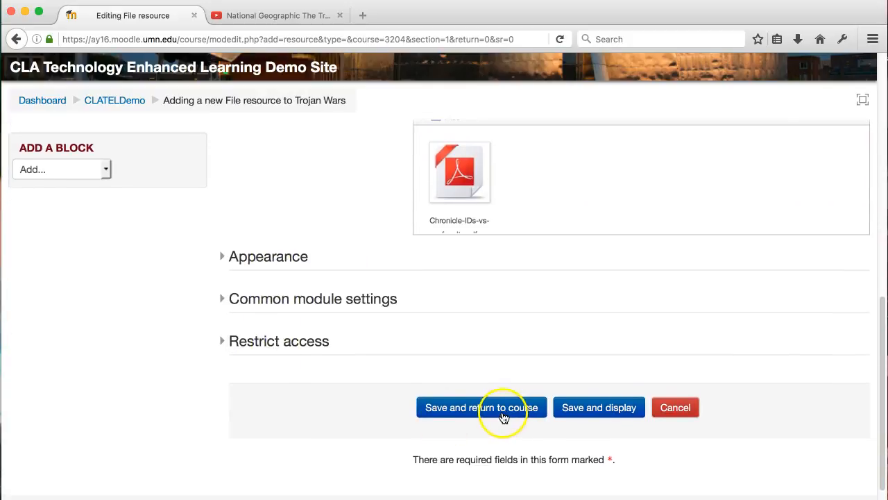
click(501, 409)
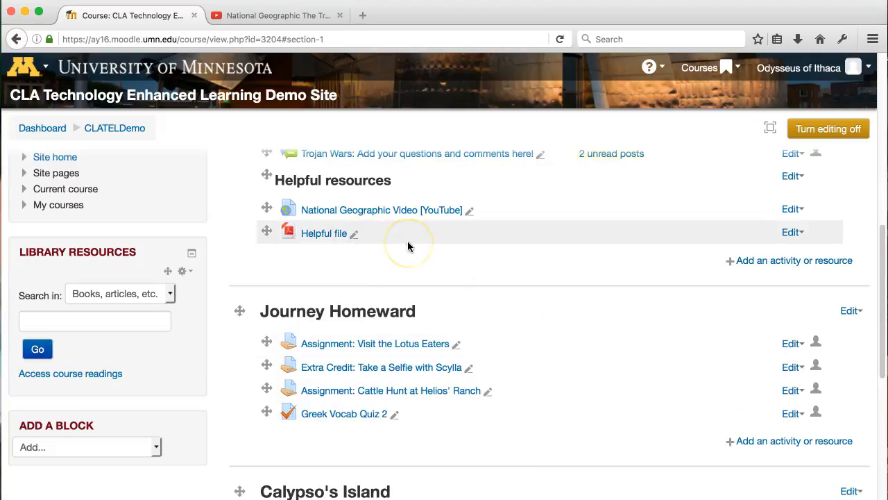
Move Helpful file above the National Geographic video in Trojan Wars, and restore the original order of the two resources.
drag(265, 232, 265, 201)
drag(265, 231, 266, 202)
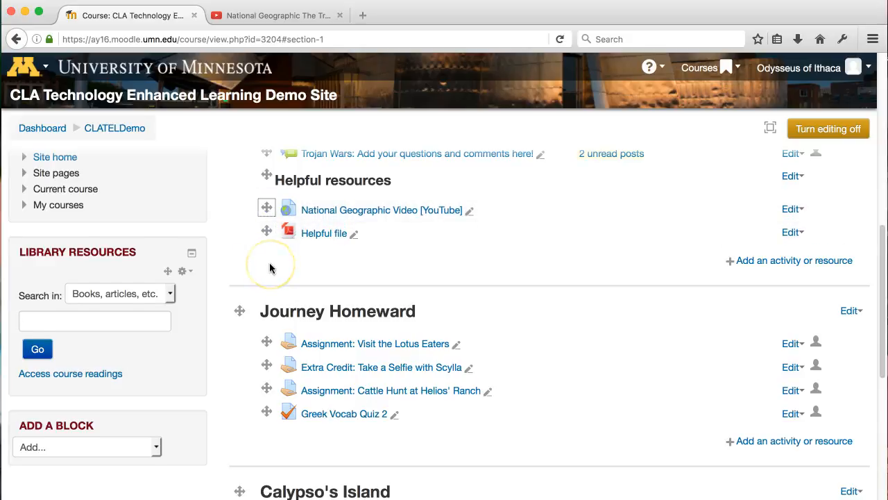
Duplicate the "Helpful resources" label in Trojan Wars and move one copy to the end of the Journey Homeward section.
scroll(260, 326, up, 1)
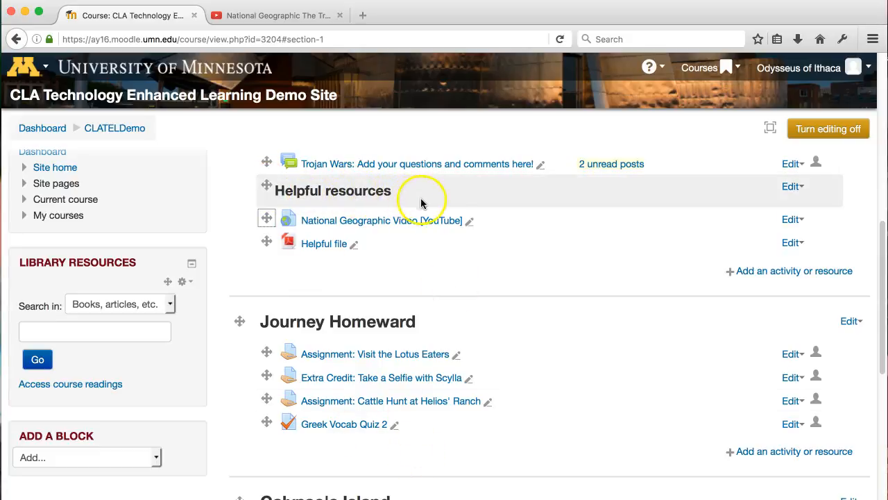
click(793, 187)
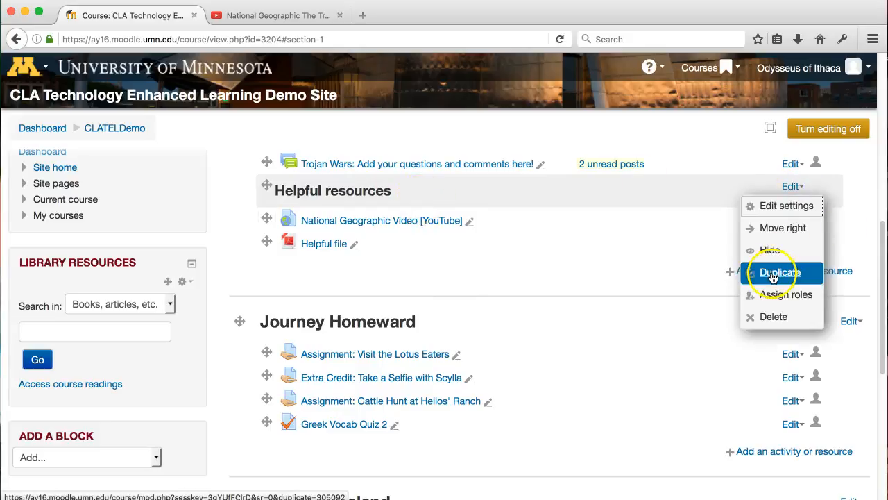
click(772, 274)
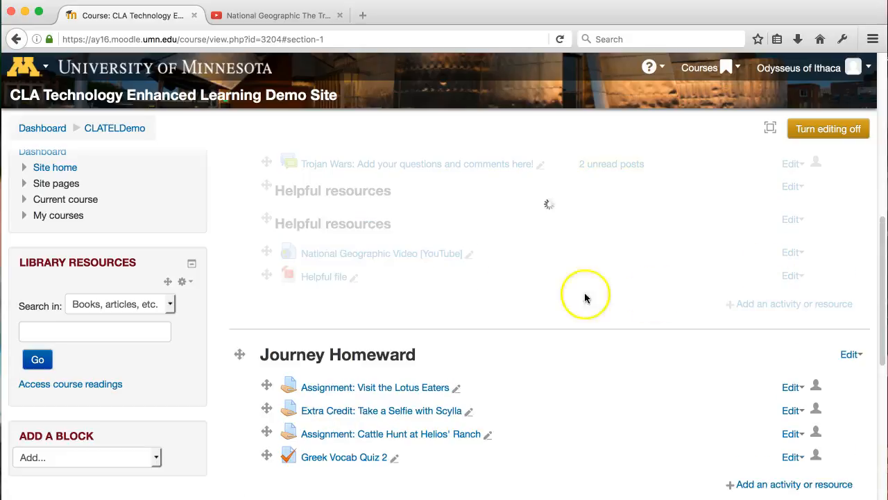
drag(271, 213, 270, 391)
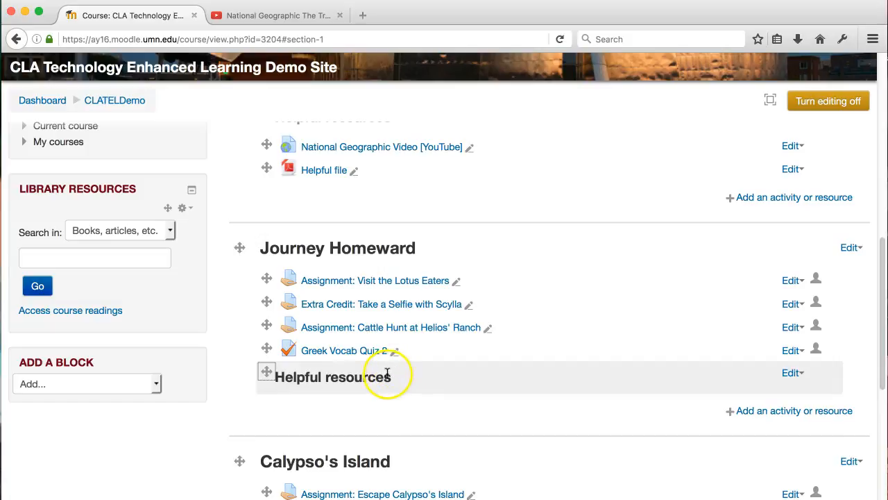
Duplicate the "Helpful resources" label in Journey Homeward and move one copy below Greek Vocab Quiz 3 in Calypso's Island.
scroll(388, 369, down, 2)
click(793, 338)
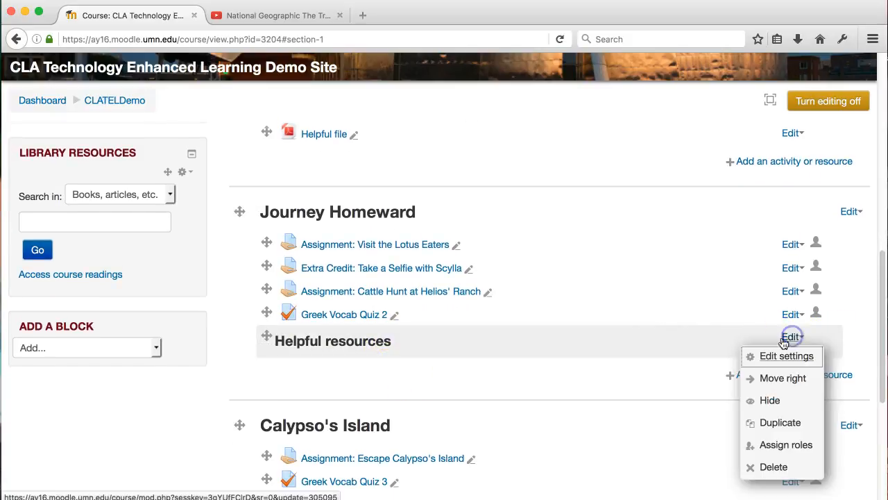
click(762, 422)
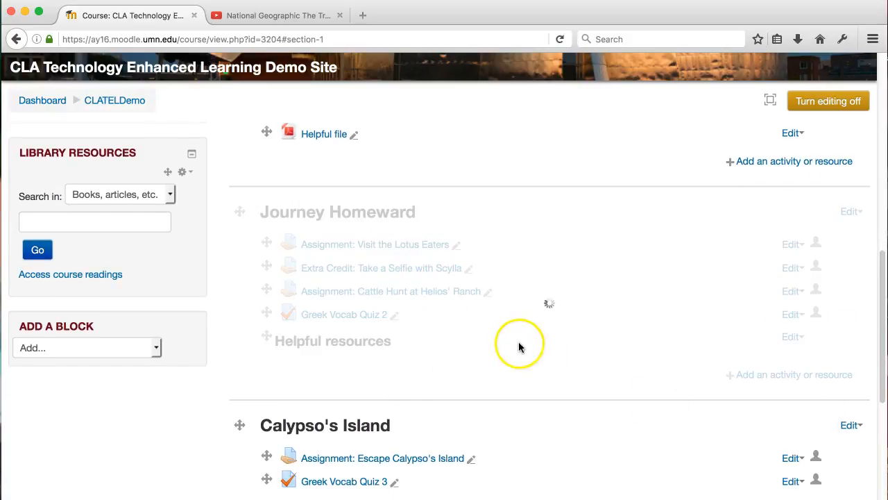
scroll(406, 369, down, 5)
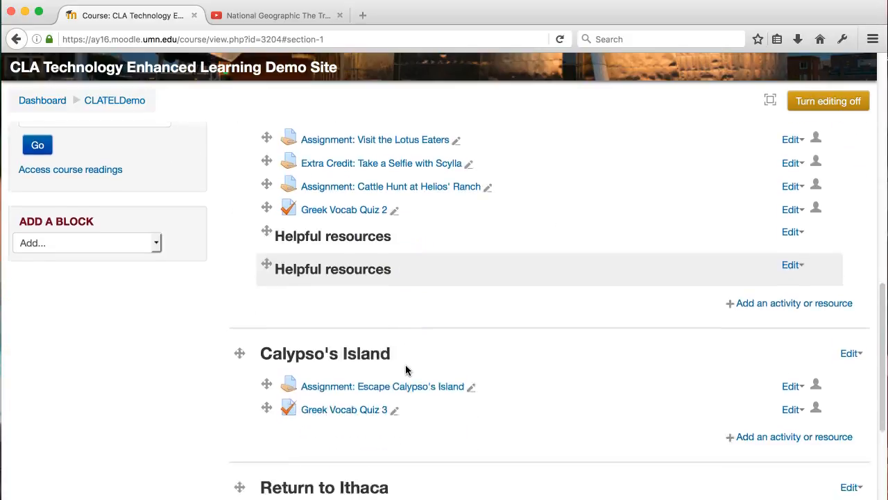
drag(265, 227, 268, 380)
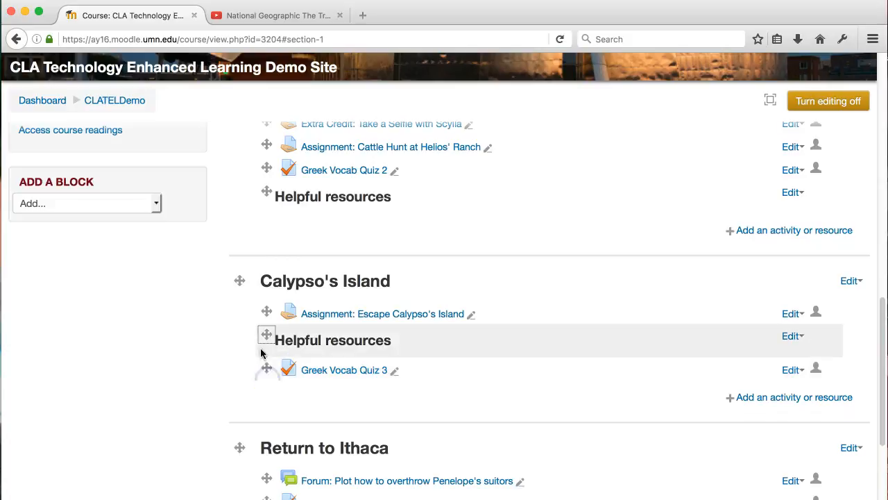
drag(266, 339, 266, 363)
Open the Activity report from the course administration reports.
scroll(456, 223, up, 5)
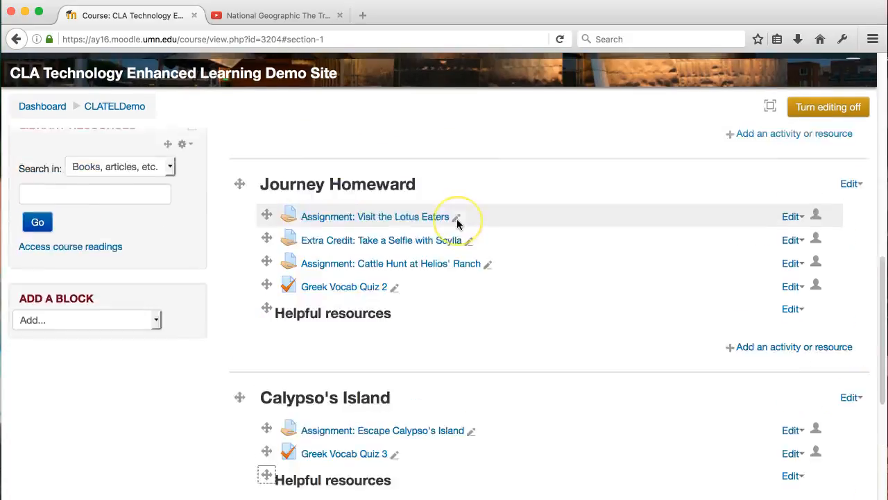
scroll(457, 222, up, 2)
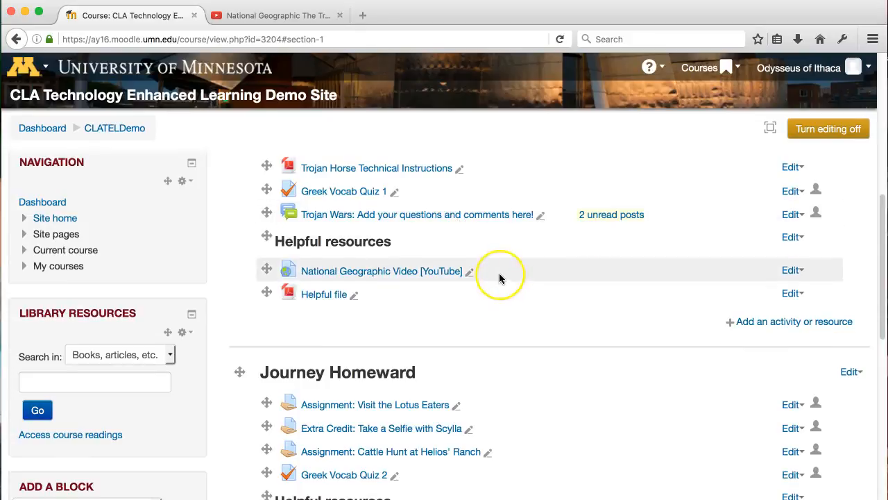
scroll(500, 278, up, 3)
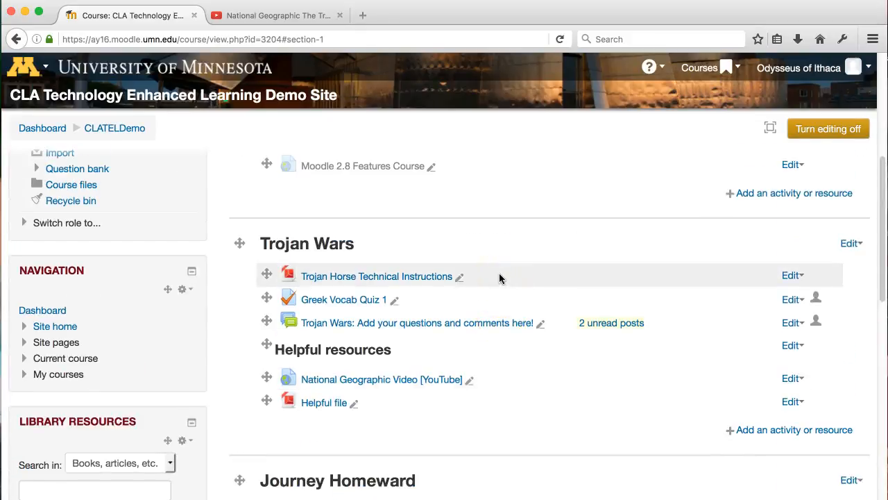
scroll(544, 225, up, 2)
scroll(543, 224, up, 1)
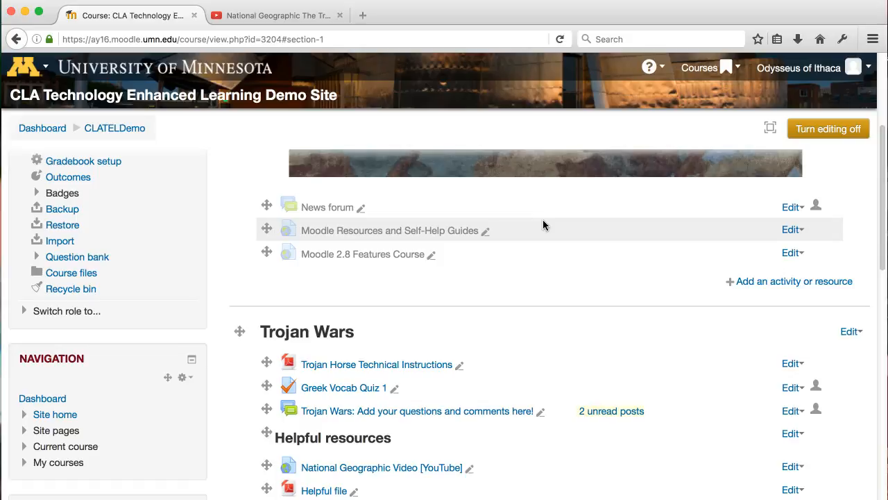
scroll(170, 232, up, 3)
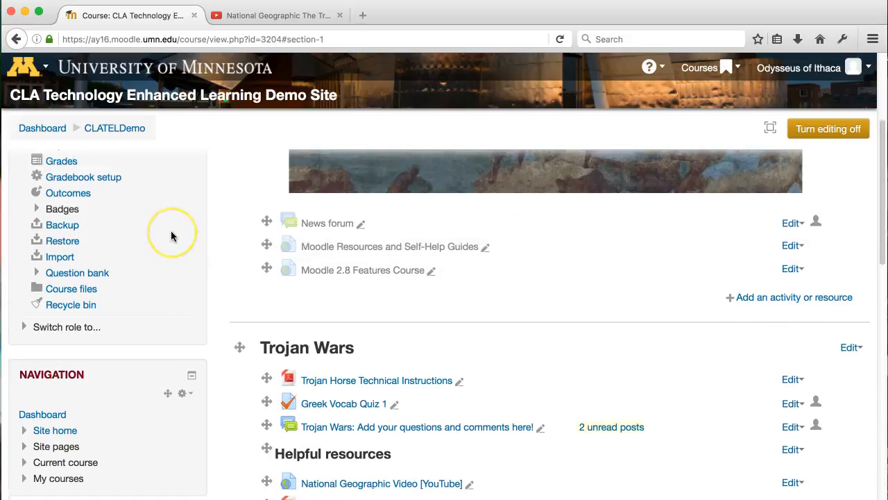
scroll(171, 236, up, 3)
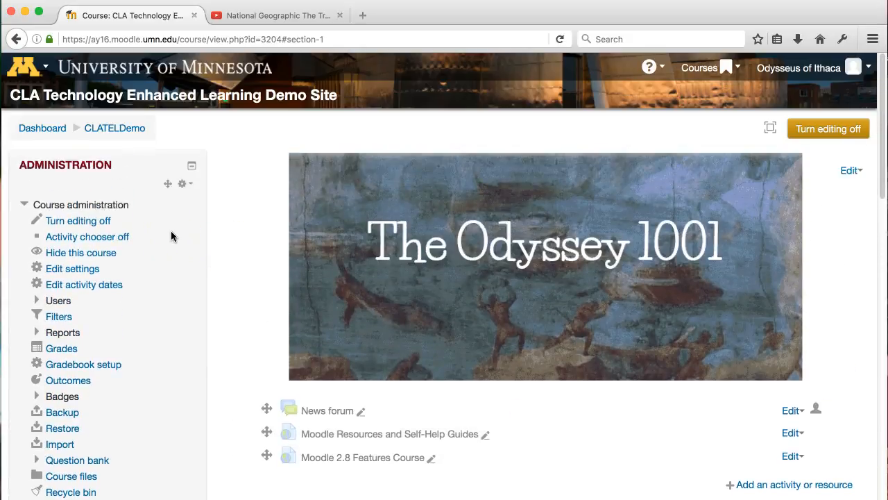
scroll(193, 302, down, 1)
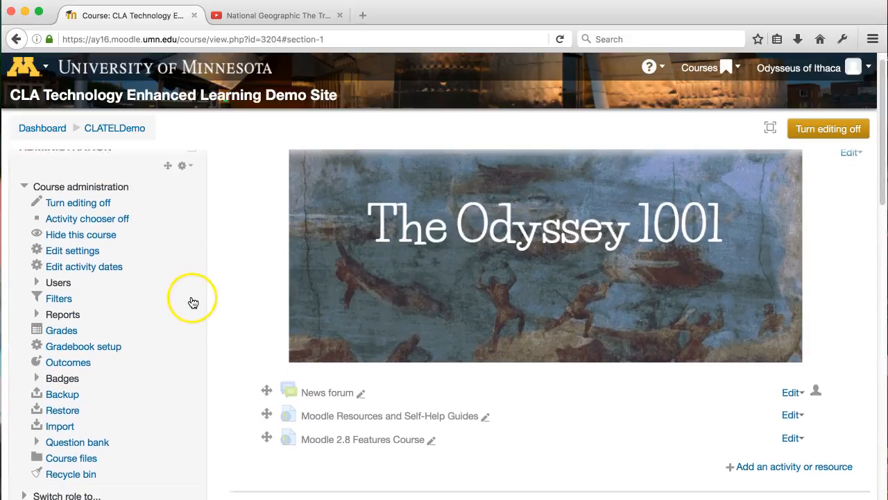
click(39, 296)
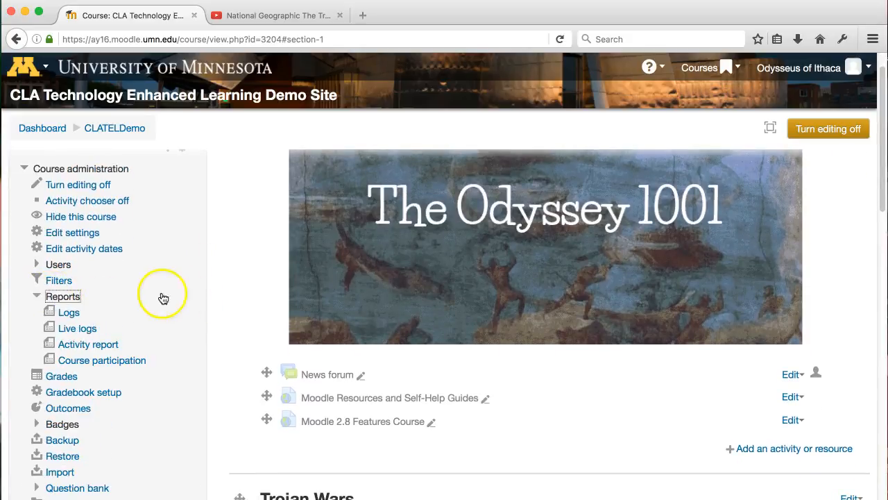
click(105, 345)
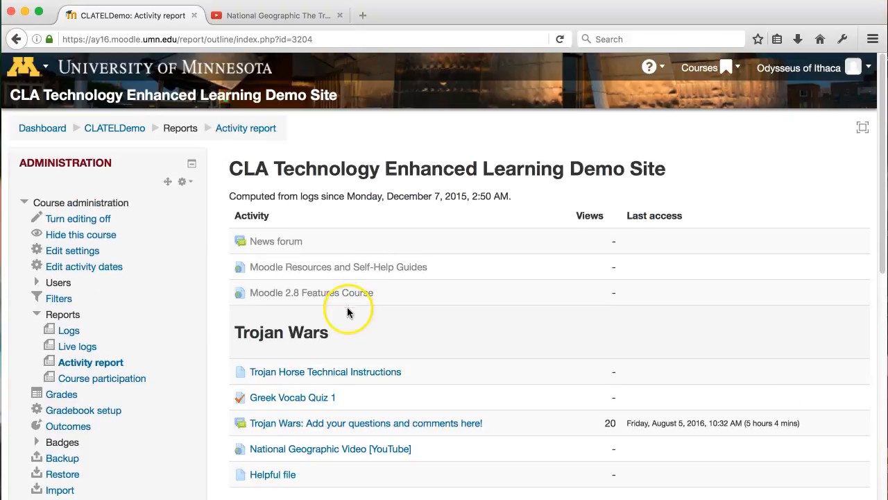
Examine the views and last access dates of the activities and resources in each course section.
scroll(521, 321, down, 3)
scroll(522, 322, down, 3)
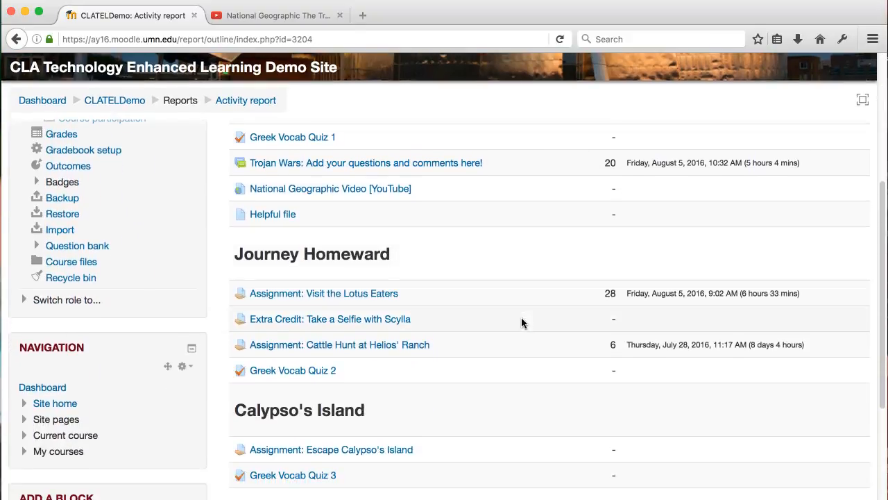
scroll(523, 322, down, 2)
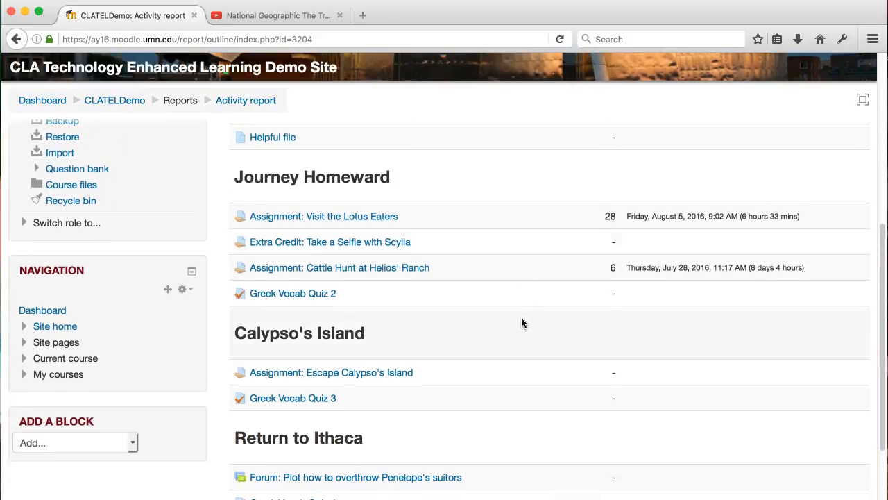
scroll(522, 218, up, 4)
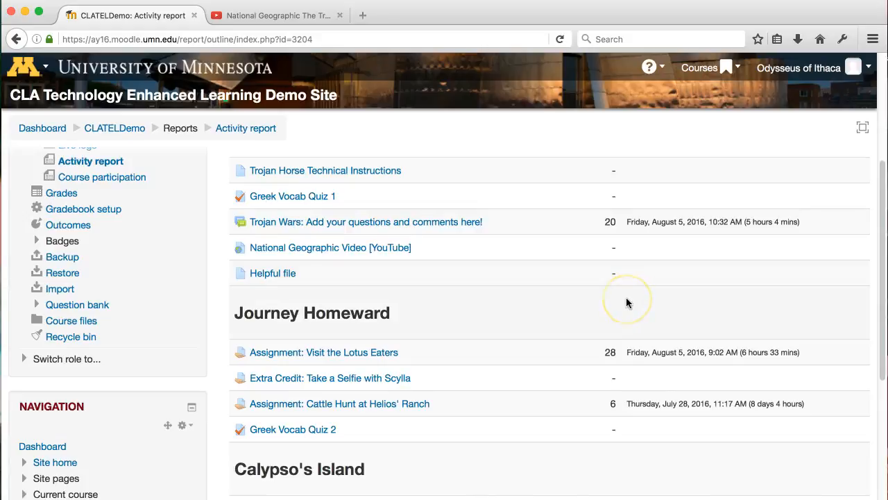
scroll(609, 267, up, 4)
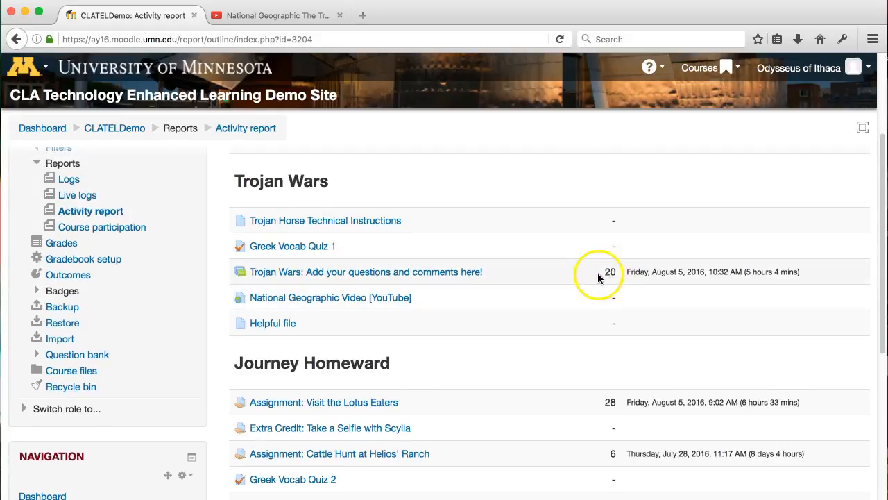
Compare view counts of the Trojan Wars forum, video and file with those of the Journey Homeward assignments in the activity report.
scroll(596, 277, up, 2)
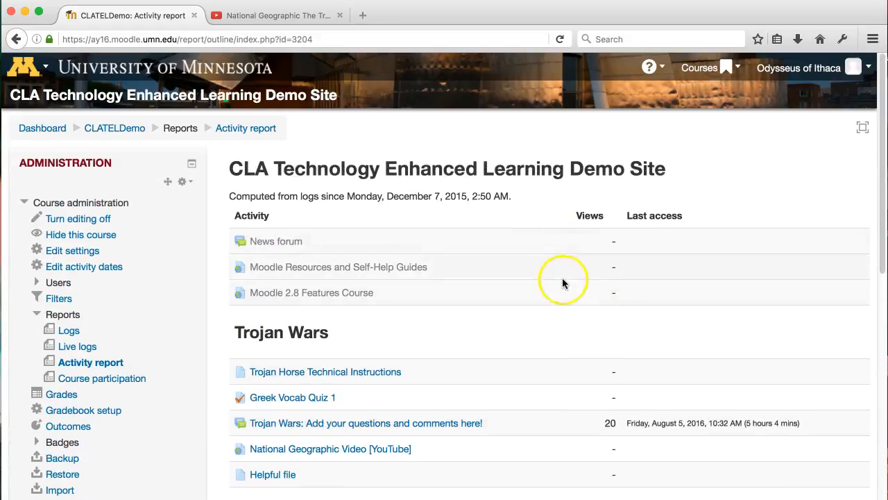
scroll(557, 298, down, 1)
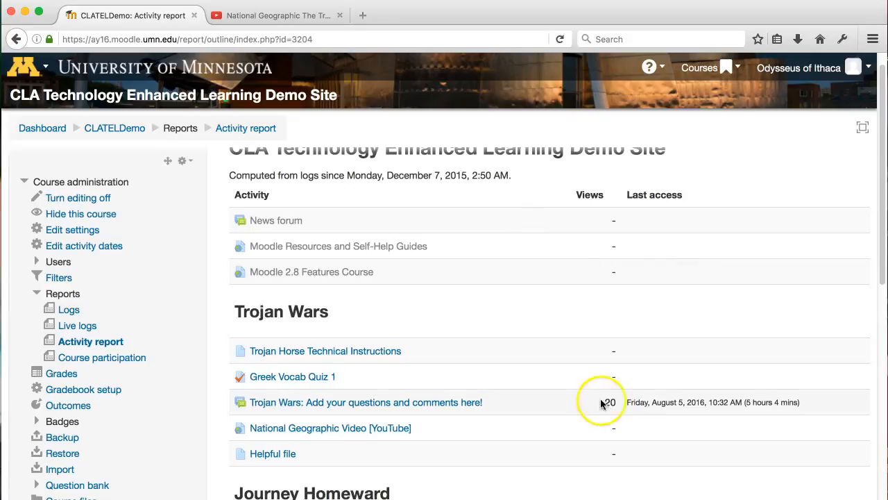
scroll(605, 420, down, 2)
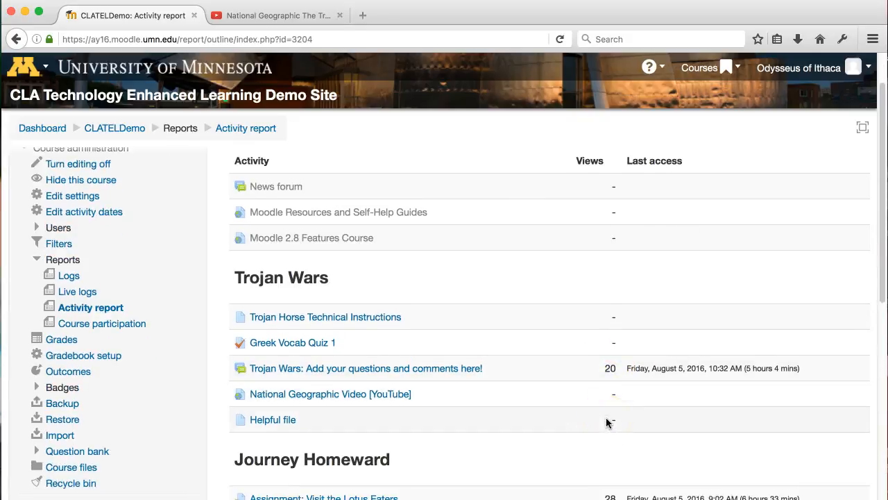
scroll(605, 419, down, 1)
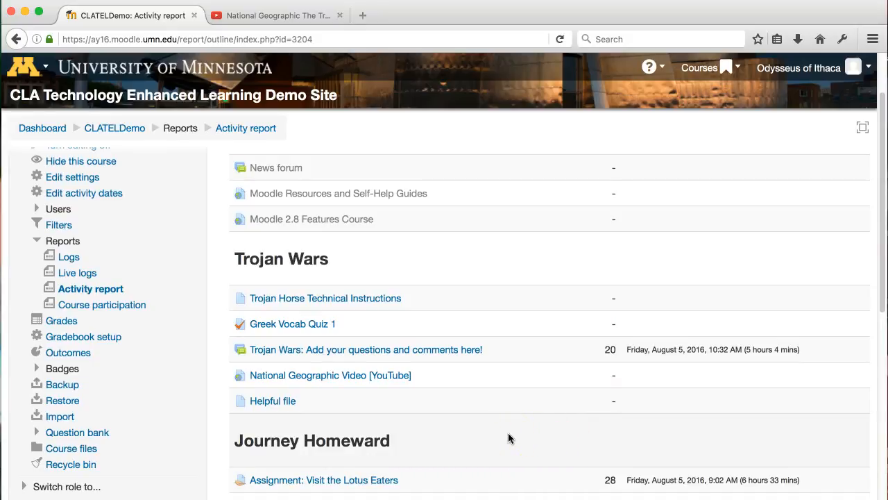
scroll(600, 442, down, 2)
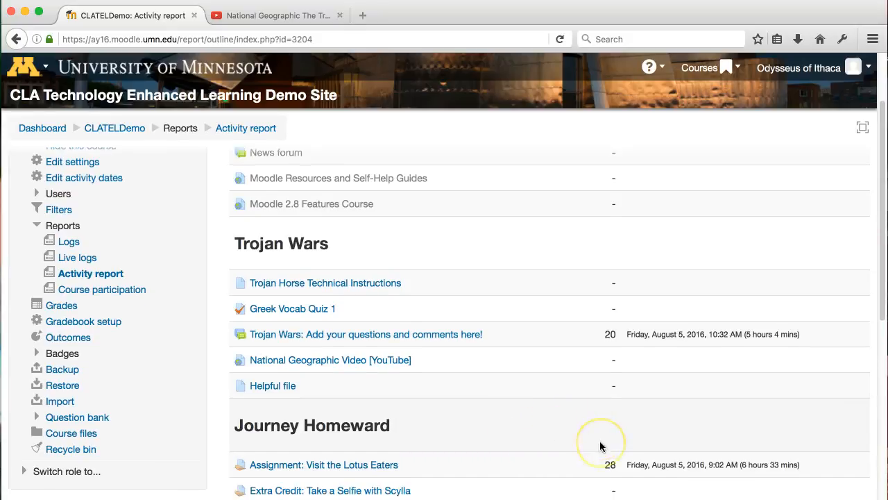
scroll(600, 442, down, 2)
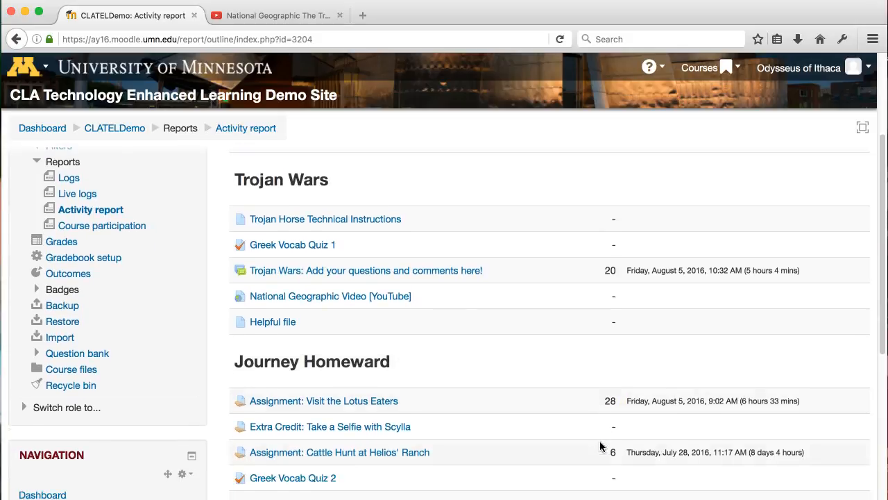
scroll(600, 441, down, 1)
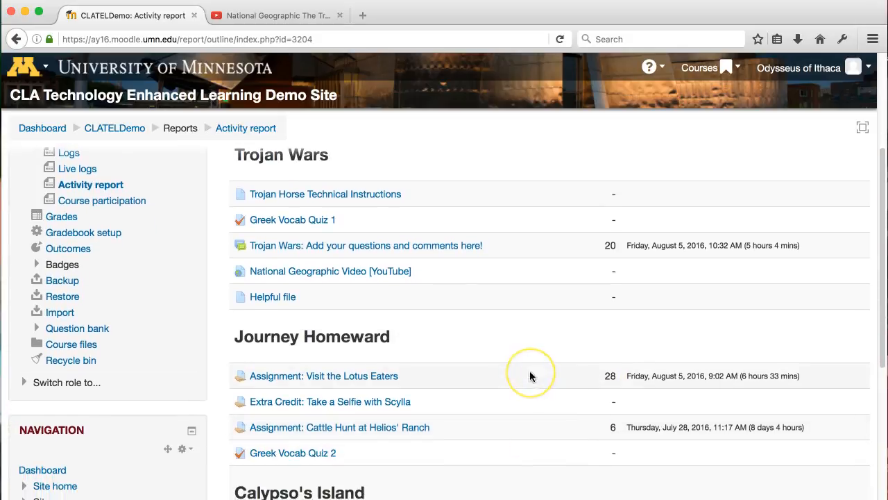
Leave the activity report and return to the CLATELDemo course main page.
scroll(529, 373, up, 9)
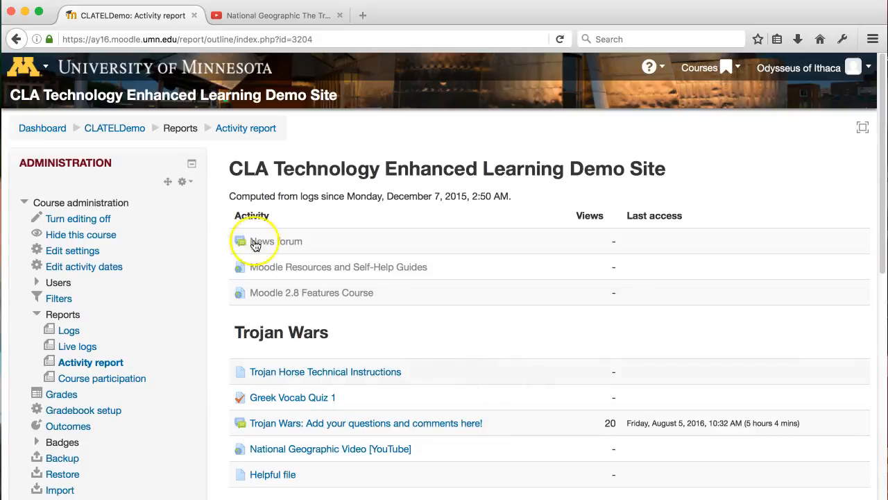
click(132, 129)
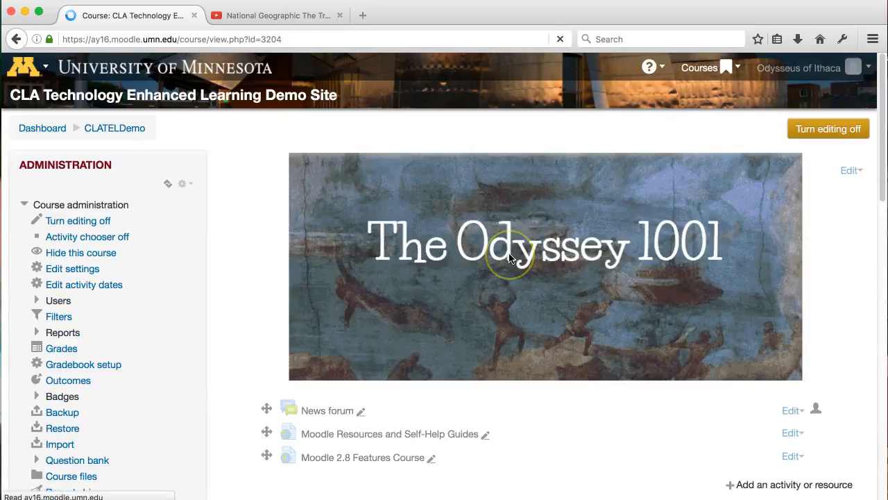